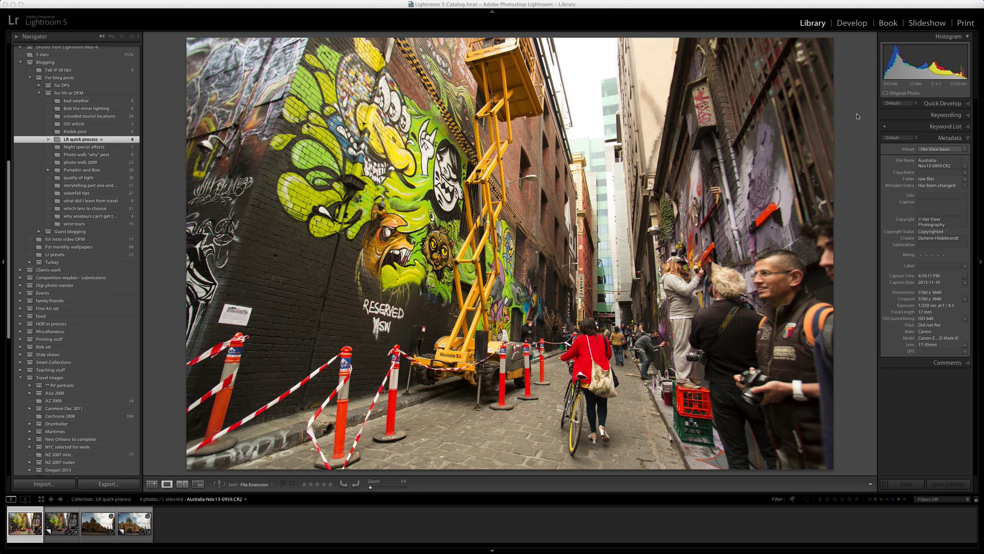
Step: Browse the original and processed versions of the alley and station photos in the LR quick process collection
{"action": "key", "text": "Right"}
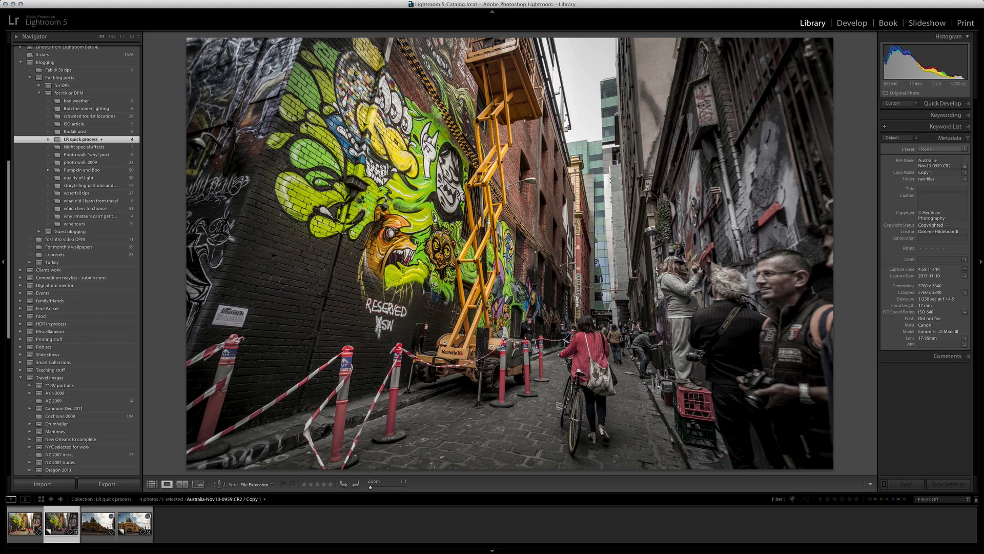
{"action": "key", "text": "Right"}
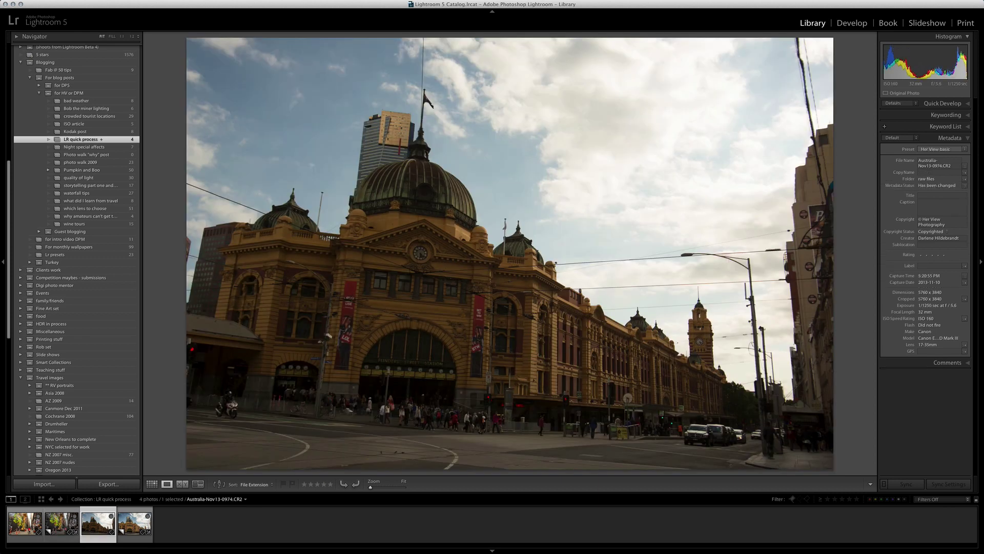
{"action": "key", "text": "Right"}
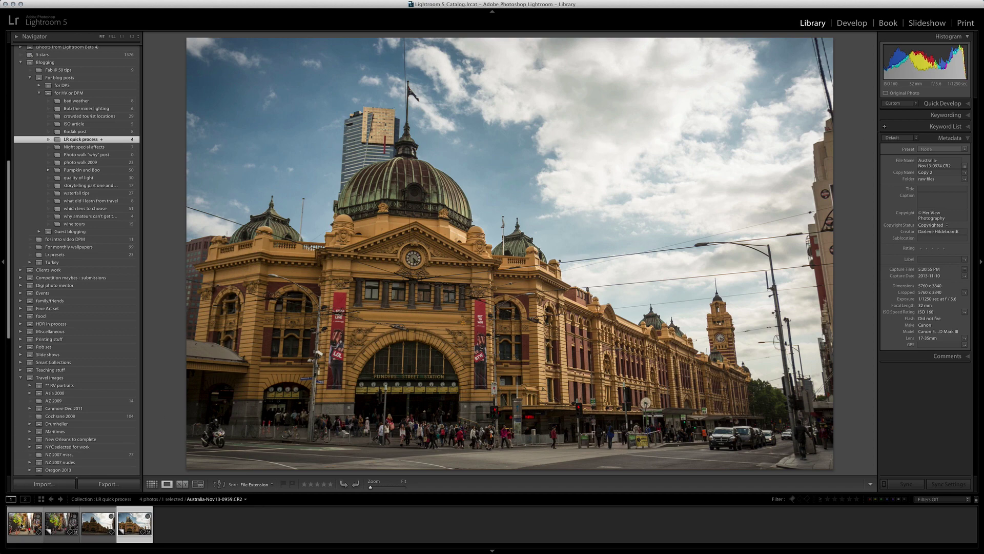
Step: Open the unprocessed graffiti alley photo for developing and set its Clarity to +31
{"action": "left_click", "coordinate": [24, 523]}
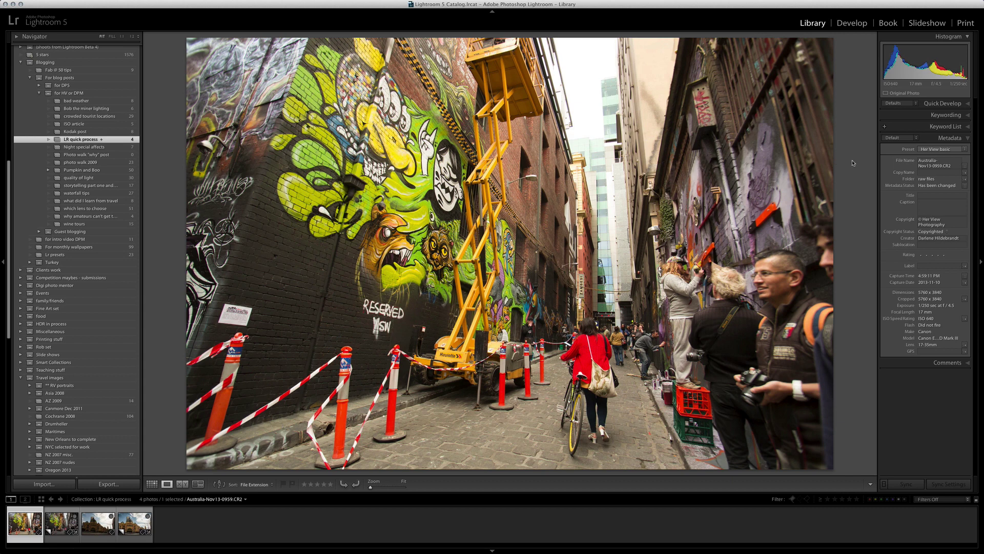
{"action": "key", "text": "d"}
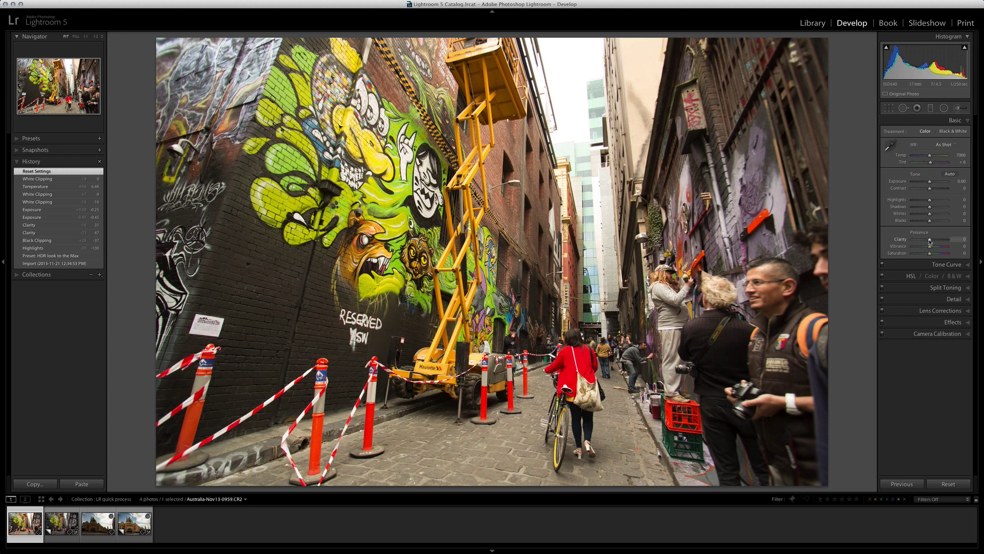
{"action": "left_click_drag", "start_coordinate": [930, 242], "coordinate": [935, 240]}
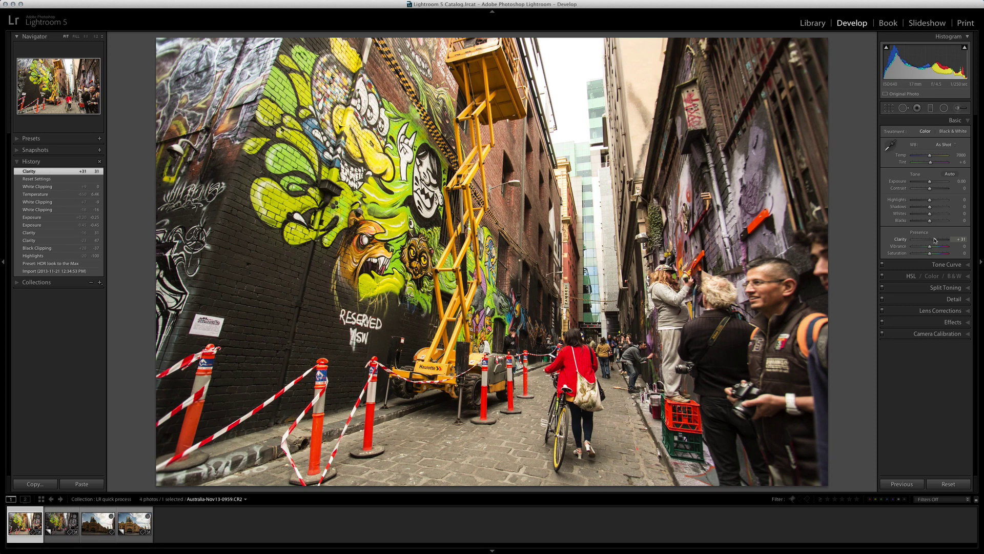
Step: Set Highlights to -100 and Blacks to -10 using the clipping preview, and compare the photo with its before version
{"action": "left_click", "coordinate": [930, 202], "text": "alt"}
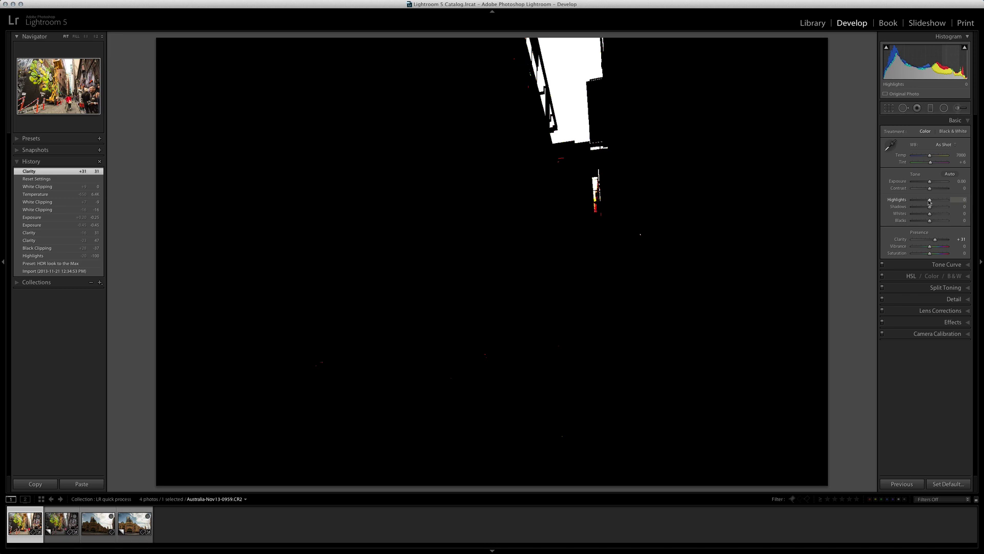
{"action": "left_click_drag", "start_coordinate": [929, 201], "coordinate": [907, 202]}
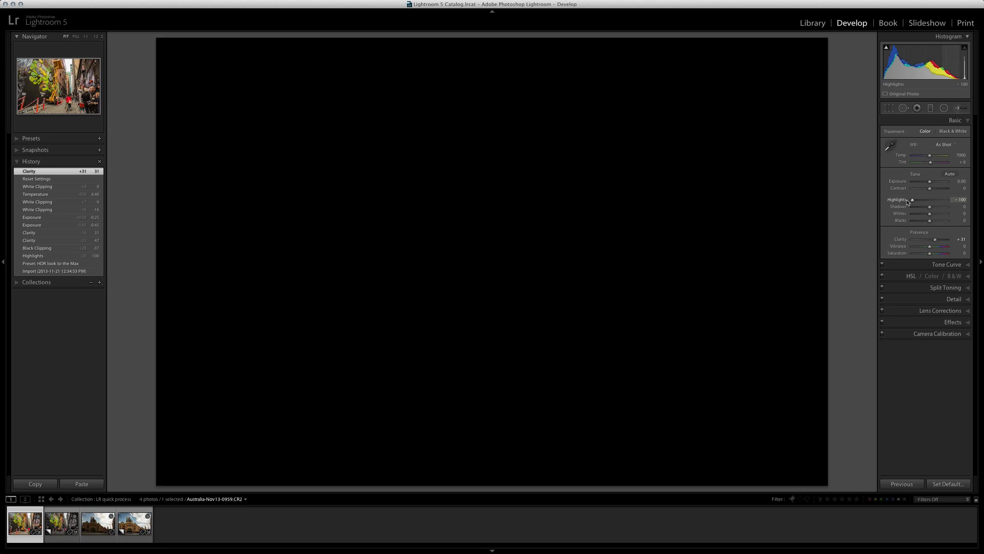
{"action": "left_click_drag", "start_coordinate": [907, 202], "coordinate": [931, 224]}
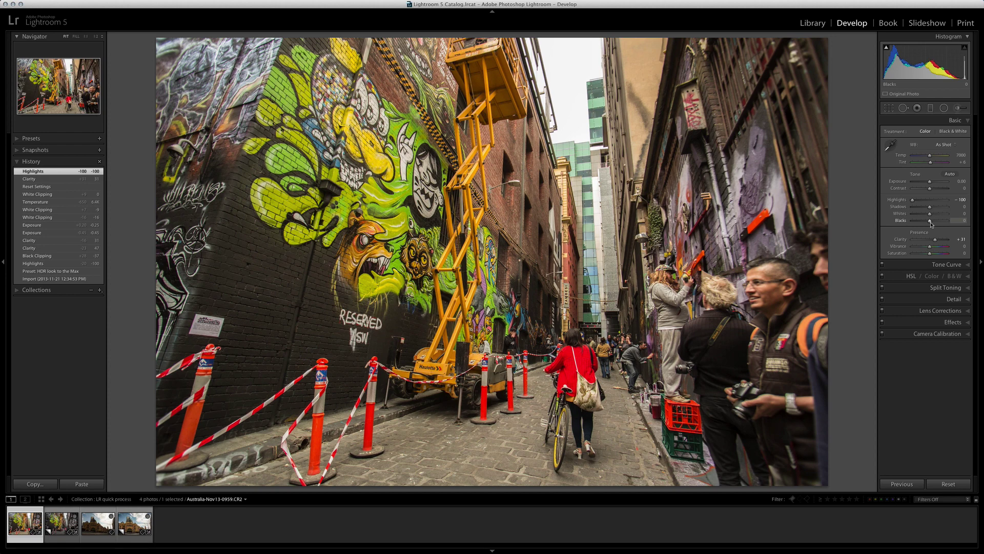
{"action": "key", "text": "alt"}
{"action": "left_click_drag", "start_coordinate": [932, 224], "coordinate": [930, 224]}
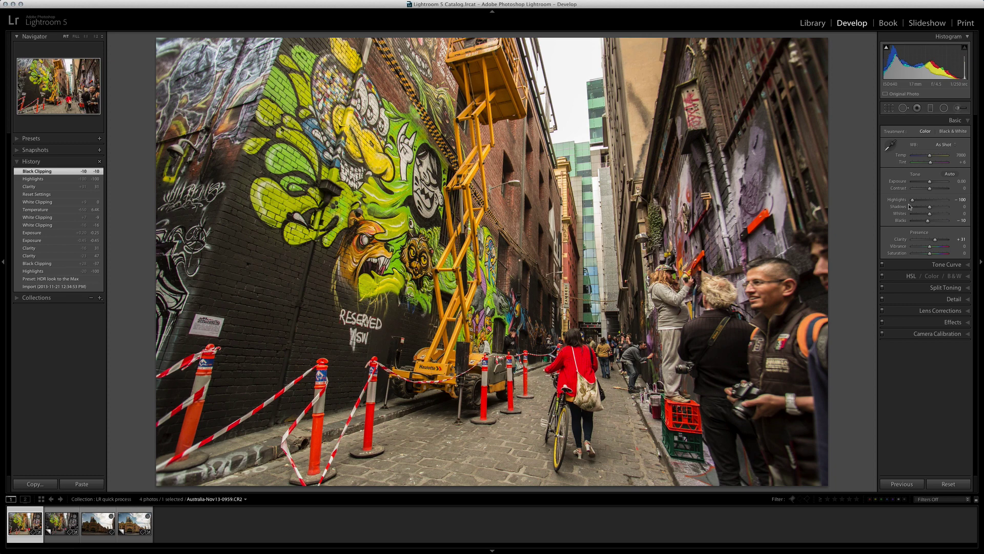
{"action": "key", "text": "backslash"}
{"action": "key", "text": "backslash"}
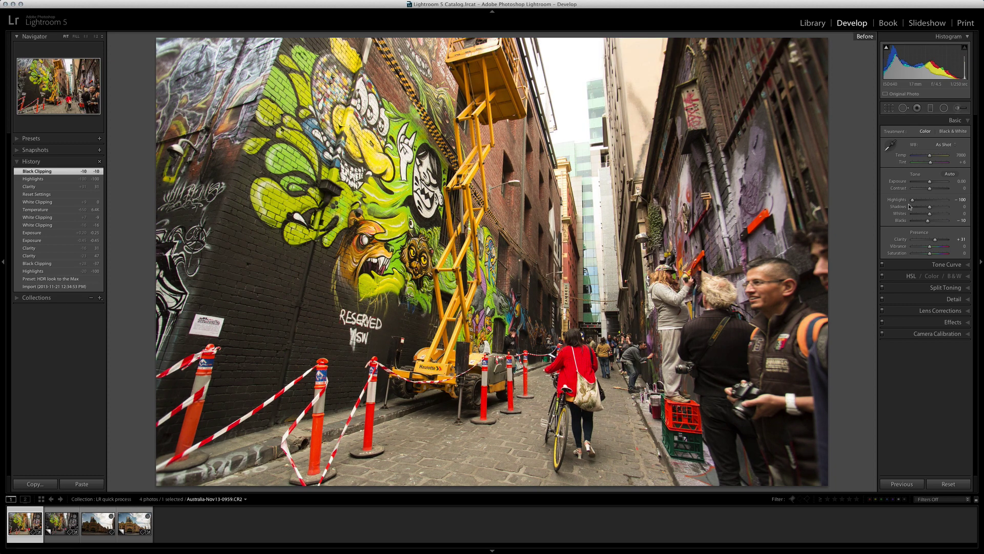
{"action": "key", "text": "backslash"}
{"action": "key", "text": "backslash"}
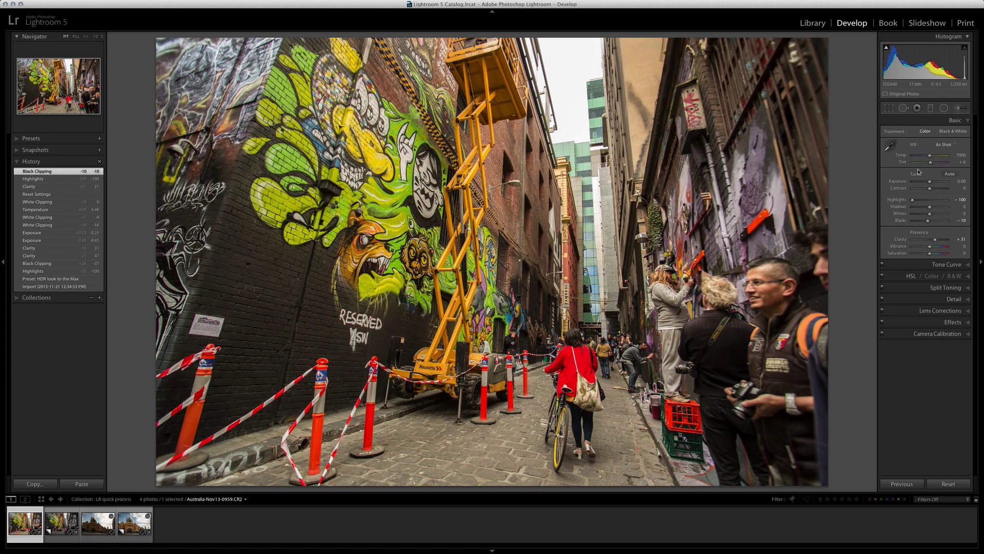
Step: Set the white balance by sampling a neutral spot on the dark brick wall, and adjust the temperature to 5950
{"action": "left_click", "coordinate": [891, 146]}
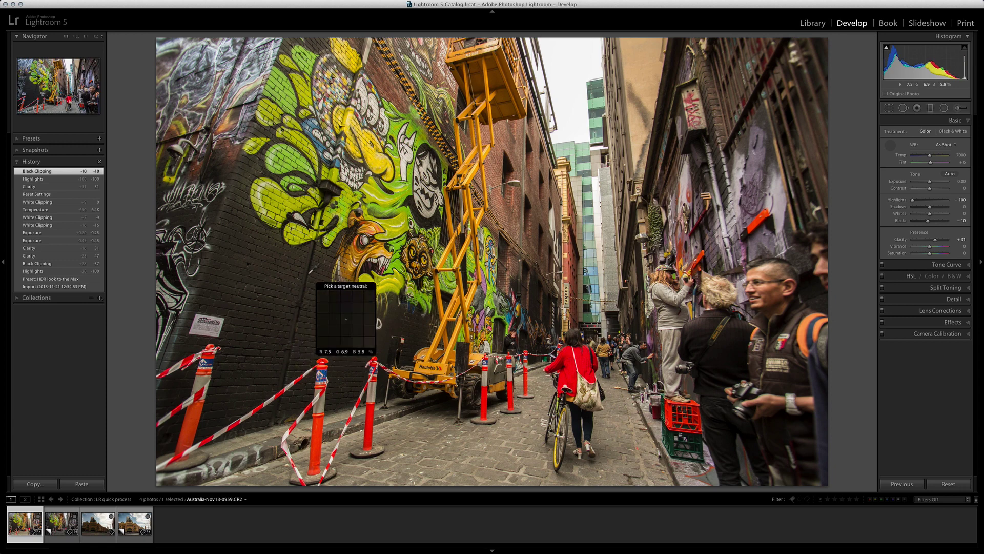
{"action": "left_click", "coordinate": [308, 275]}
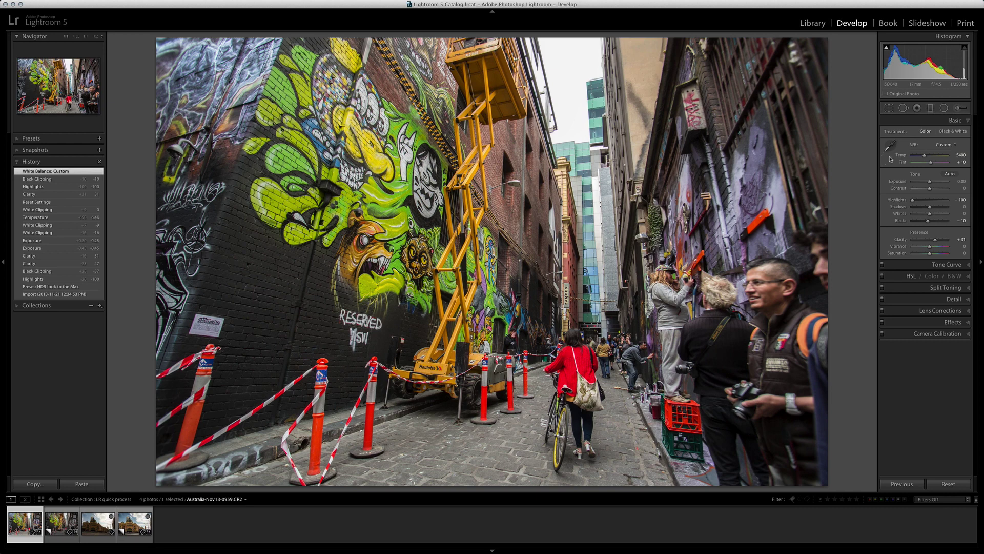
{"action": "left_click", "coordinate": [956, 153]}
{"action": "type", "text": "5950"}
{"action": "key", "text": "Return"}
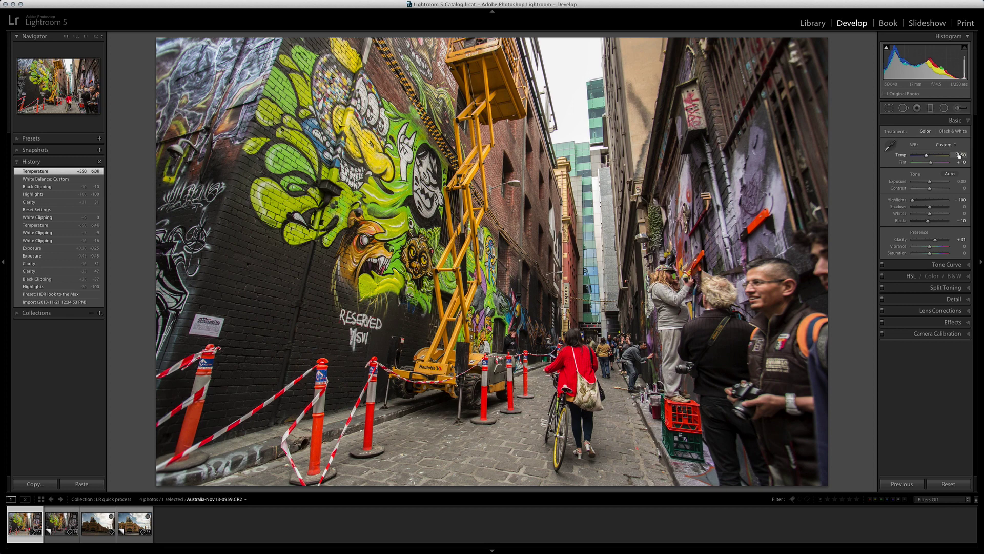
Step: Enable profile corrections and chromatic aberration removal in the lens corrections
{"action": "left_click", "coordinate": [951, 311]}
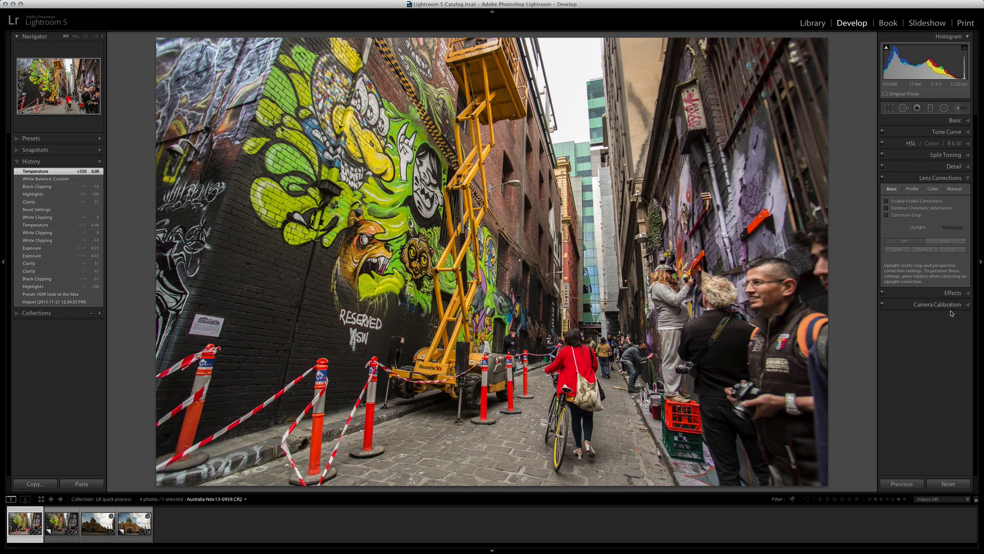
{"action": "left_click", "coordinate": [886, 201]}
{"action": "left_click", "coordinate": [887, 208]}
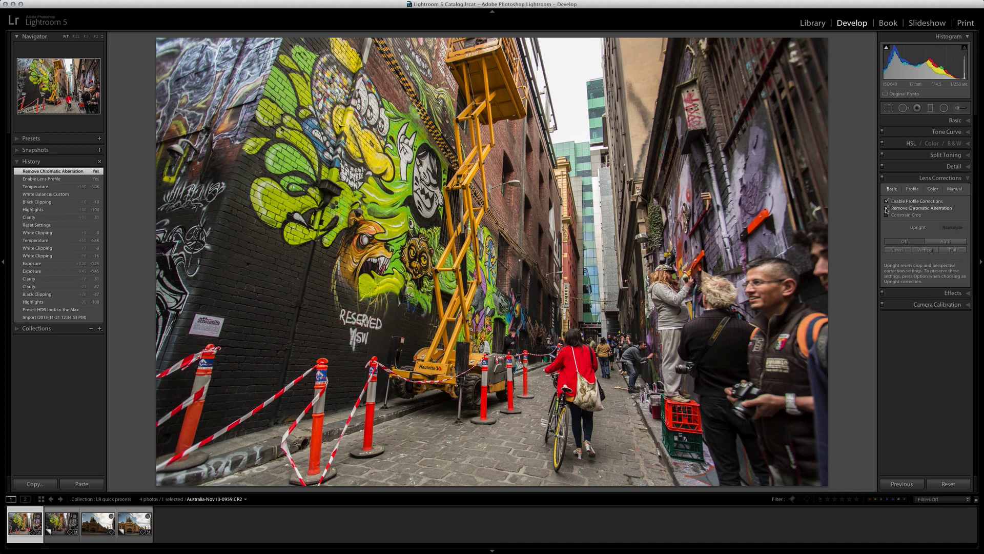
Step: Assign the Tamron SP AF Aspherical 17-35mm f/2.8-4 lens profile and compare the photo with its before version
{"action": "left_click", "coordinate": [913, 189]}
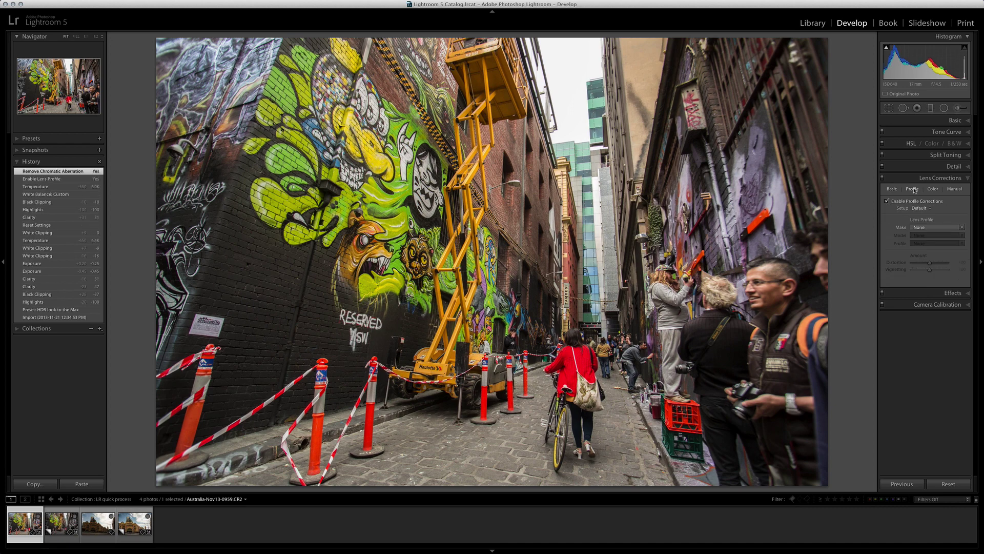
{"action": "left_click", "coordinate": [931, 227]}
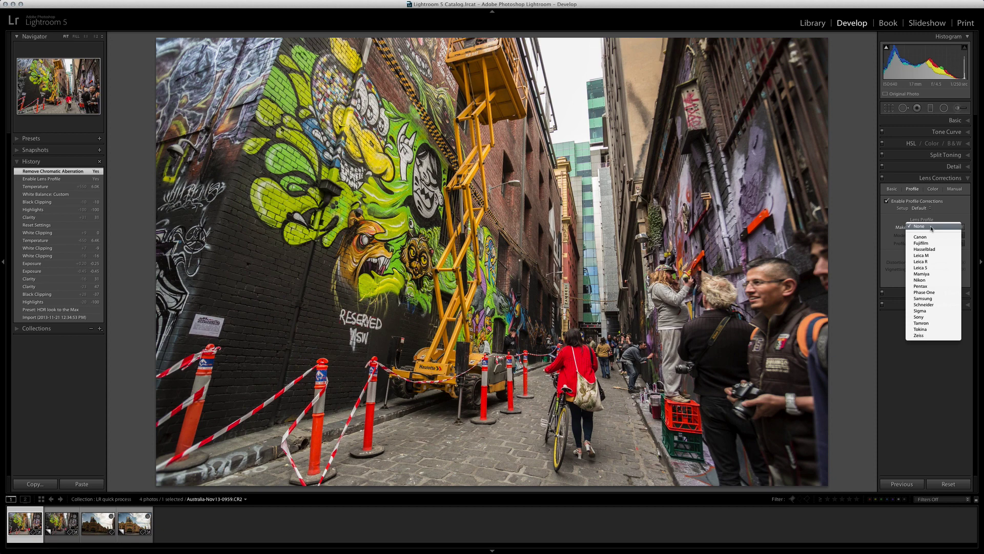
{"action": "left_click", "coordinate": [921, 323]}
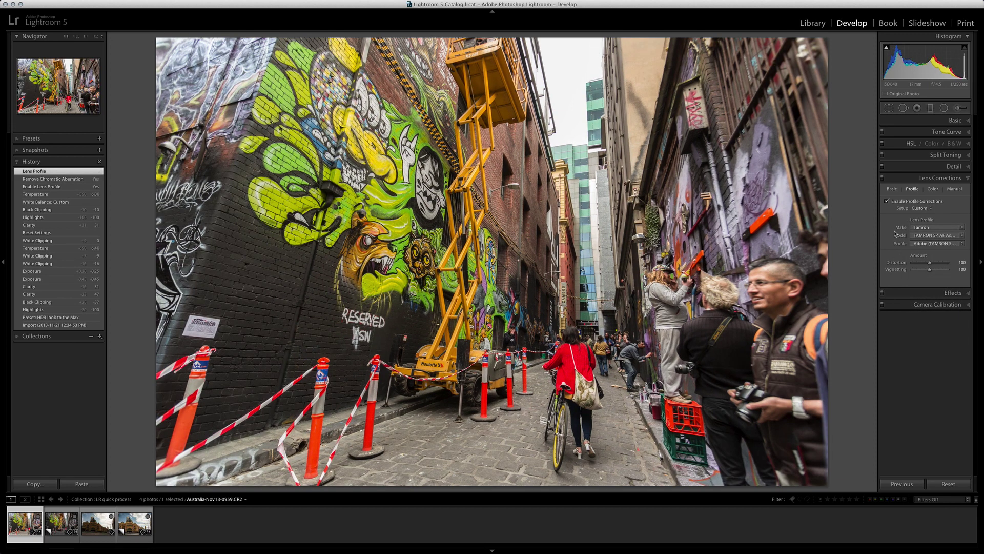
{"action": "left_click", "coordinate": [922, 235]}
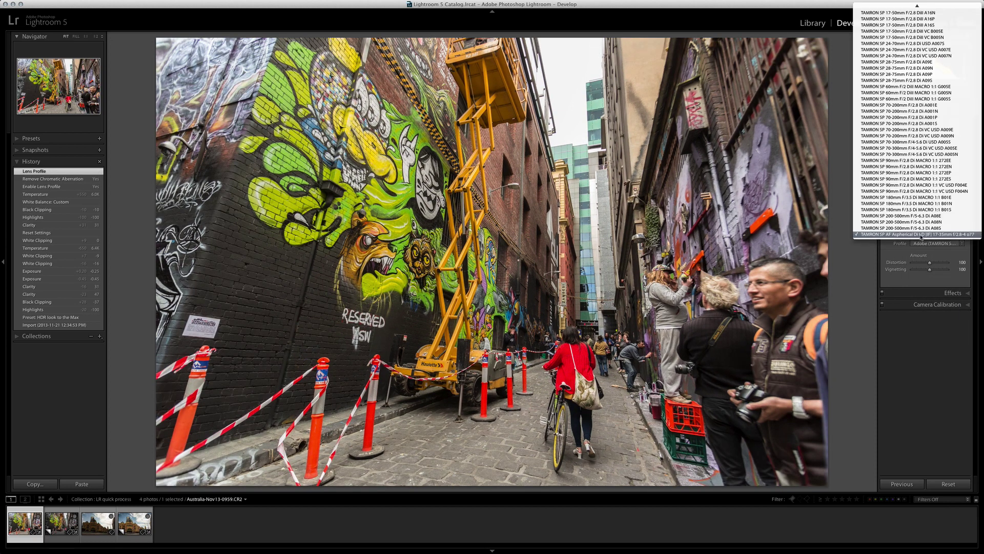
{"action": "left_click", "coordinate": [921, 236]}
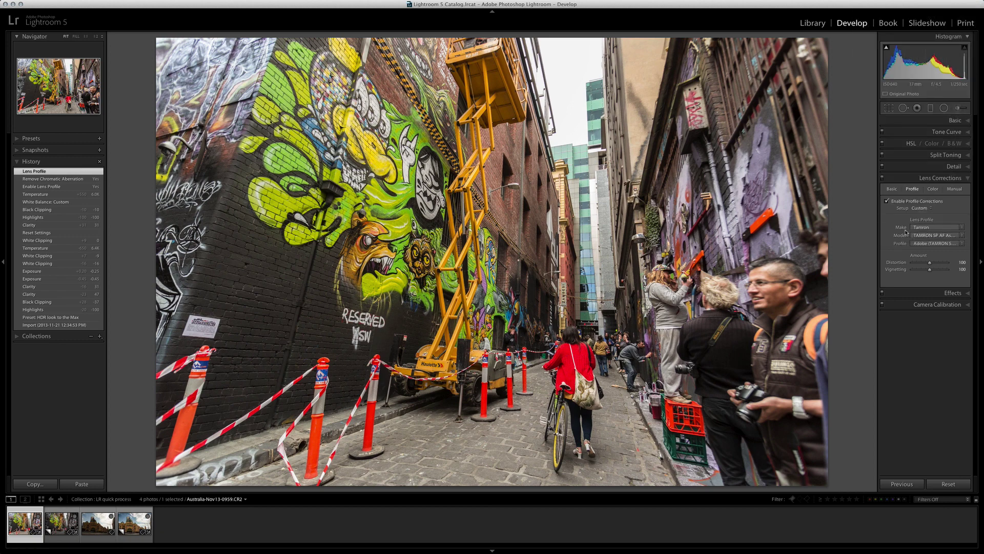
{"action": "key", "text": "backslash"}
{"action": "key", "text": "backslash"}
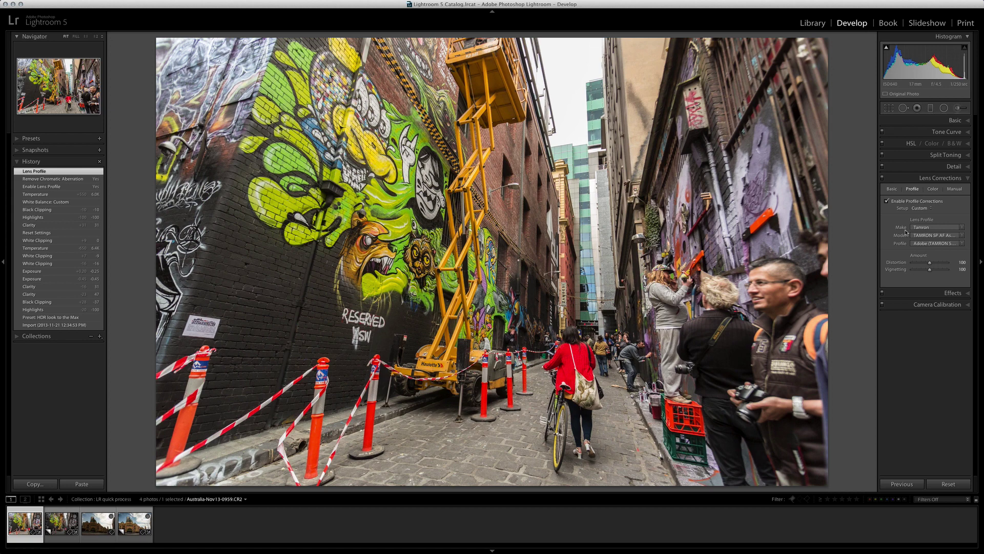
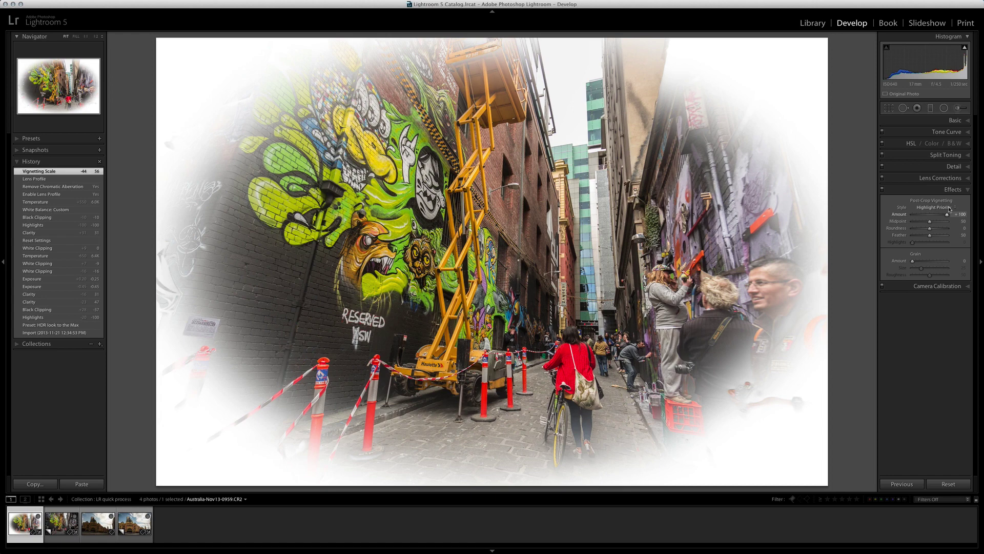
Step: Shape a dark post-crop vignette with Amount -41, Midpoint 35, Roundness +18, Feather 82 and Highlights 35
{"action": "left_click_drag", "start_coordinate": [947, 215], "coordinate": [906, 235]}
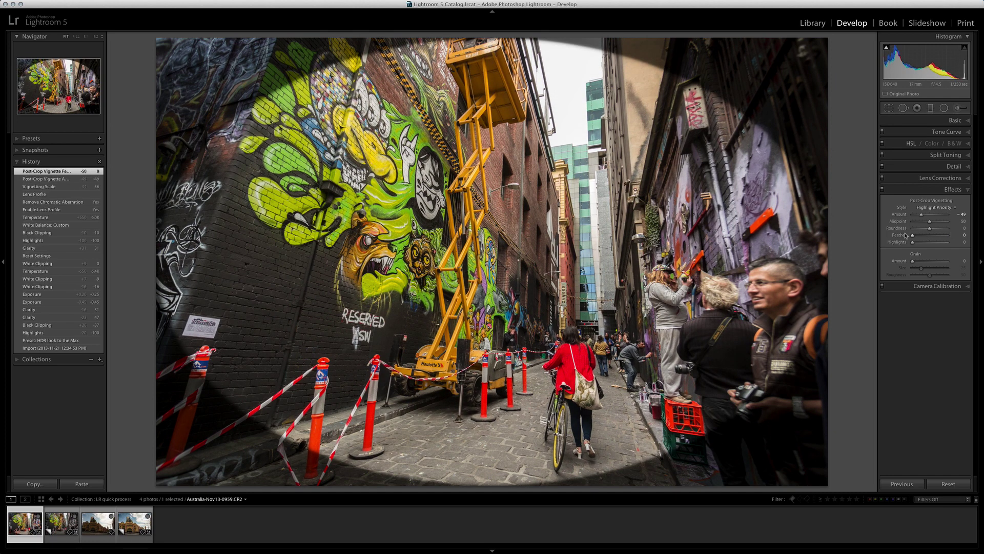
{"action": "mouse_move", "coordinate": [932, 231]}
{"action": "left_mouse_down"}
{"action": "mouse_move", "coordinate": [918, 229]}
{"action": "mouse_move", "coordinate": [946, 229]}
{"action": "mouse_move", "coordinate": [917, 222]}
{"action": "mouse_move", "coordinate": [941, 222]}
{"action": "mouse_move", "coordinate": [926, 222]}
{"action": "mouse_move", "coordinate": [933, 229]}
{"action": "left_mouse_up"}
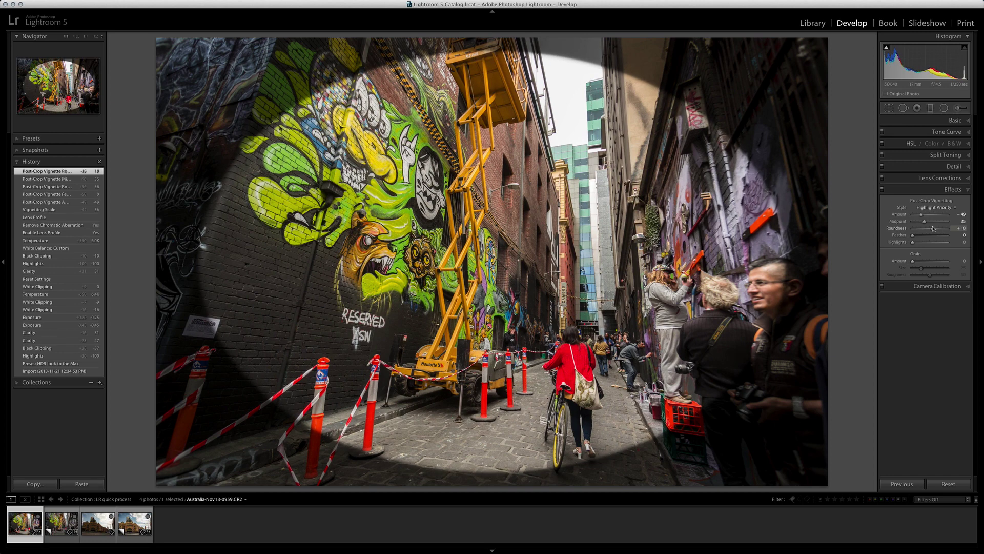
{"action": "left_click_drag", "start_coordinate": [913, 234], "coordinate": [941, 235]}
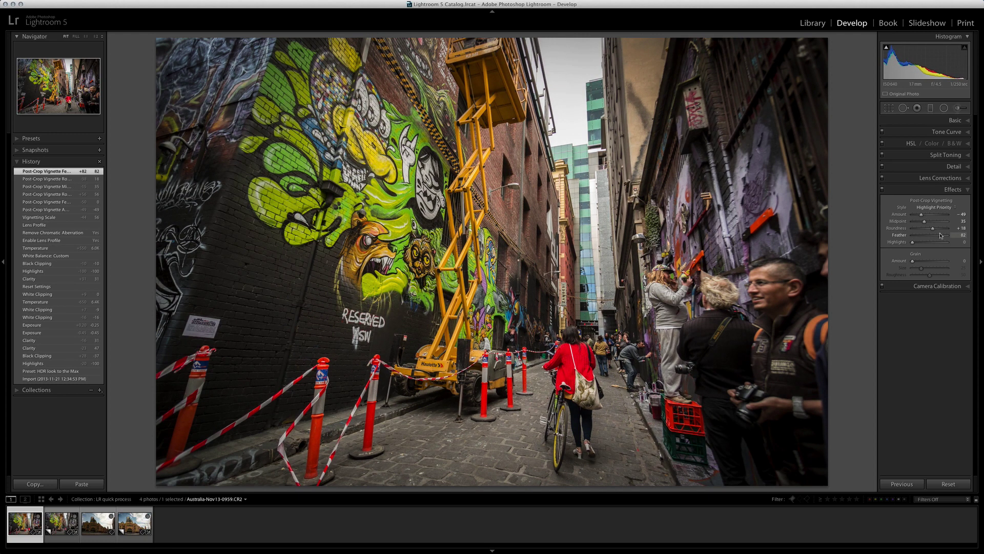
{"action": "left_click_drag", "start_coordinate": [922, 215], "coordinate": [923, 217]}
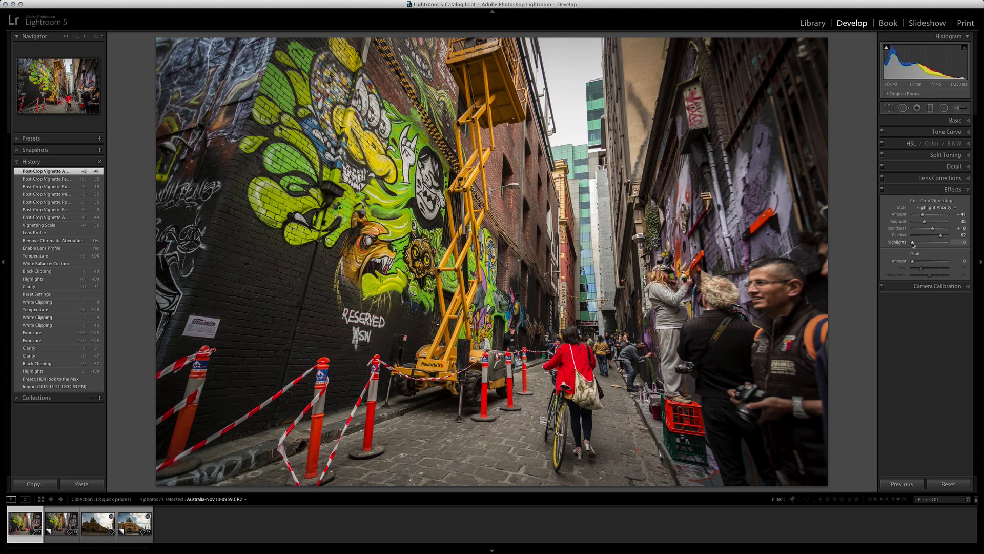
{"action": "mouse_move", "coordinate": [913, 244]}
{"action": "left_mouse_down"}
{"action": "mouse_move", "coordinate": [935, 242]}
{"action": "mouse_move", "coordinate": [901, 241]}
{"action": "mouse_move", "coordinate": [925, 242]}
{"action": "left_mouse_up"}
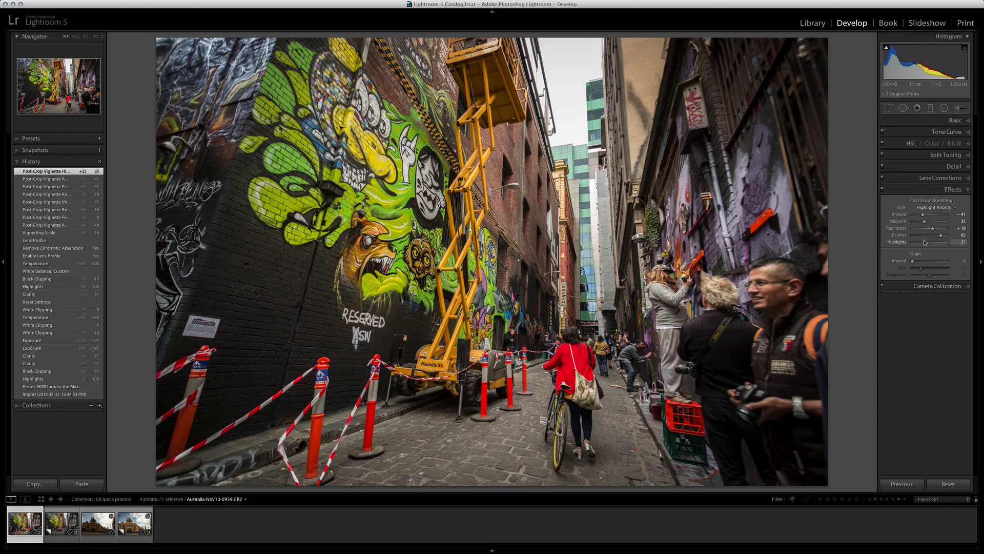
Step: Change the post-crop vignette style to Color Priority and compare the photo with its before version
{"action": "left_click", "coordinate": [935, 207]}
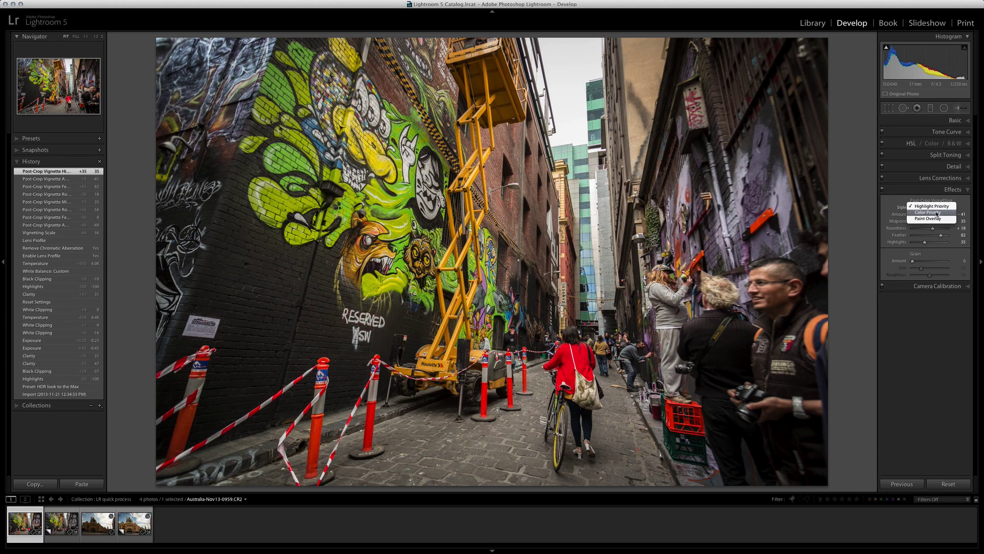
{"action": "left_click", "coordinate": [938, 212]}
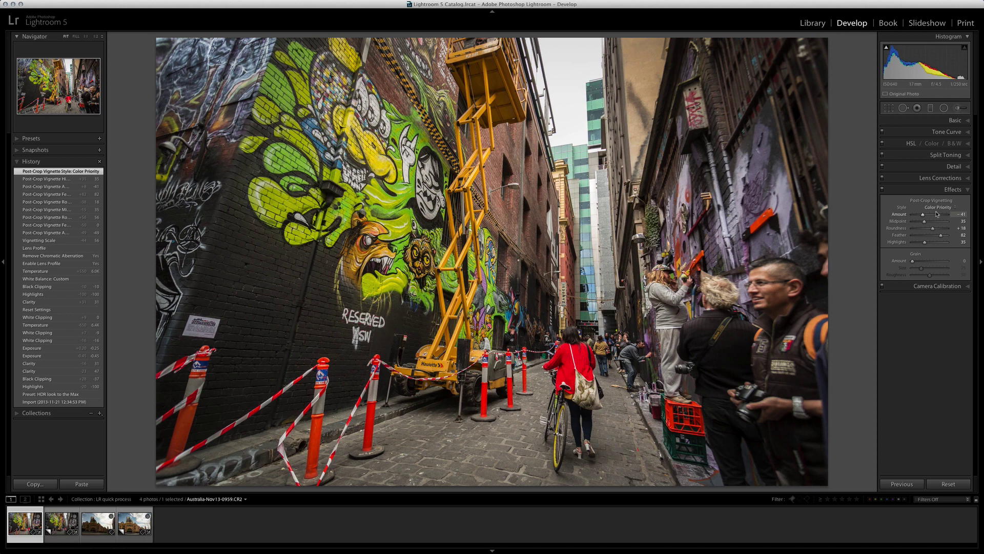
{"action": "key", "text": "backslash"}
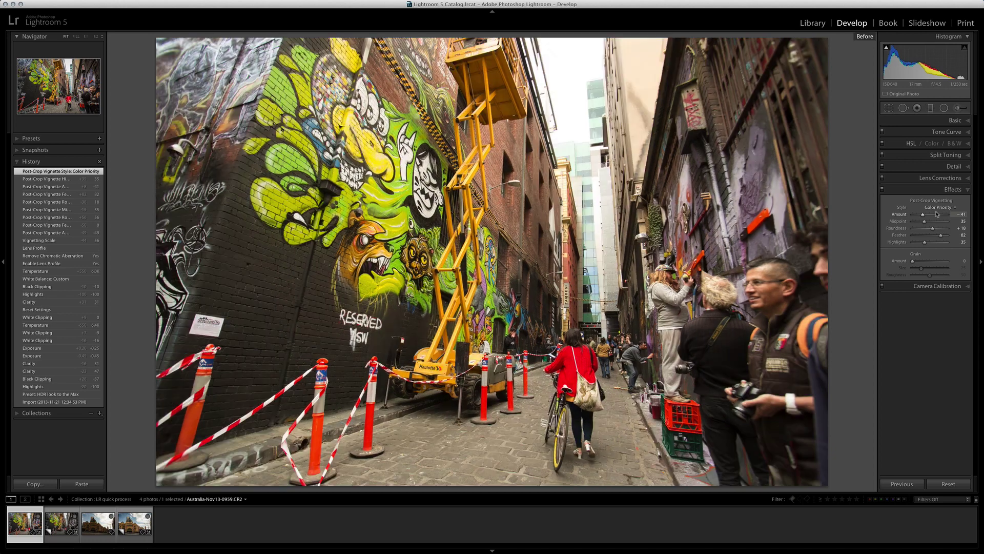
{"action": "key", "text": "backslash"}
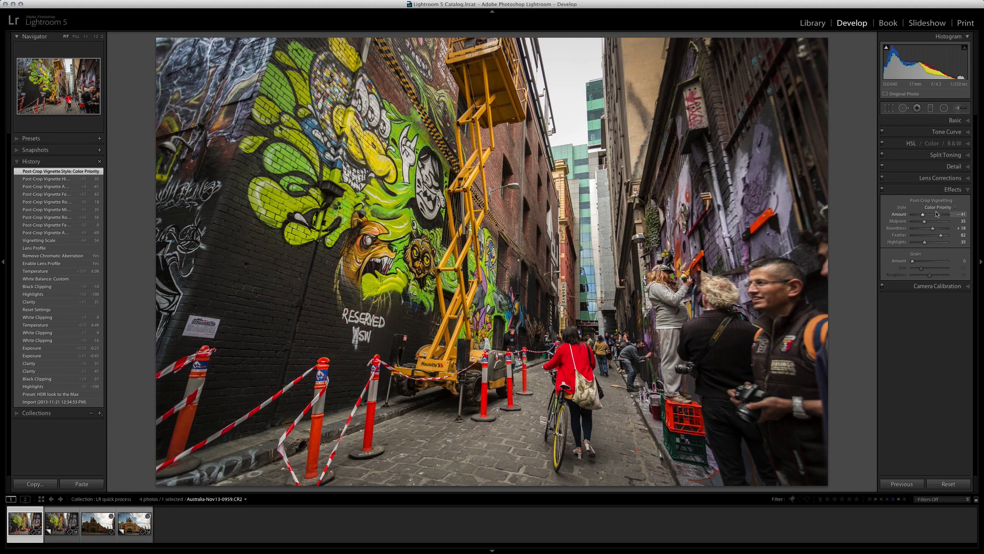
{"action": "left_click", "coordinate": [931, 108]}
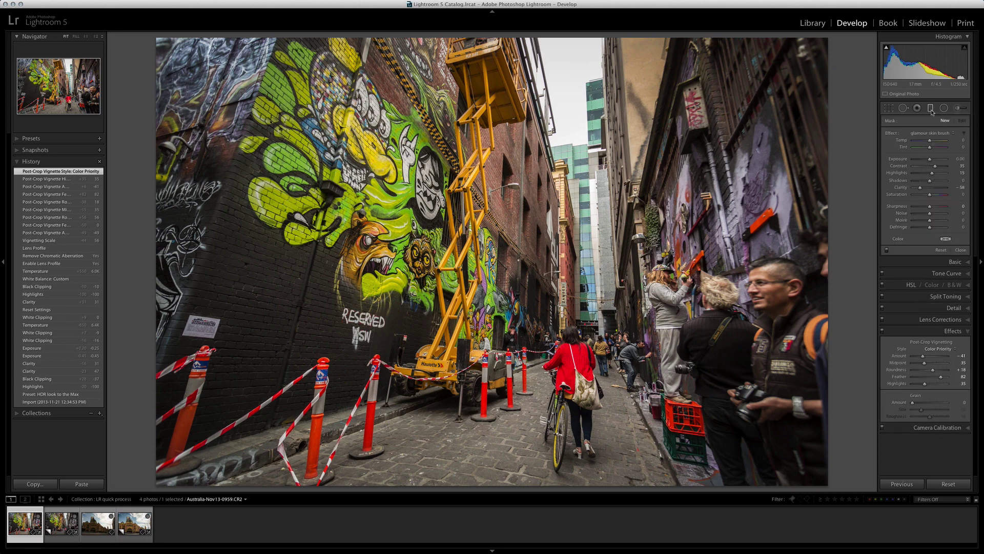
{"action": "left_click", "coordinate": [931, 110]}
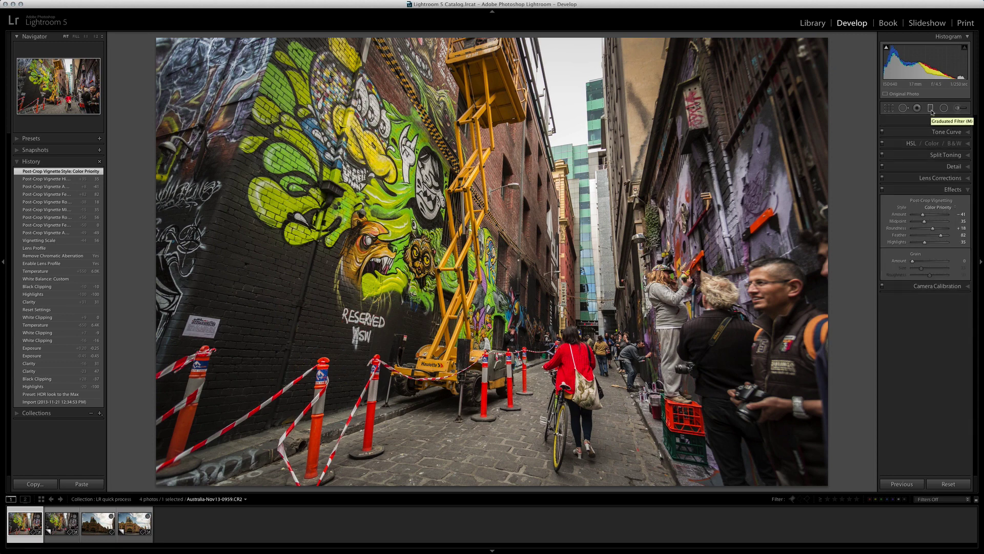
Step: Add a graduated filter angled across the photo's upper-left corner, with effects reset, Highlights -100 and Exposure -0.56
{"action": "left_click", "coordinate": [931, 111]}
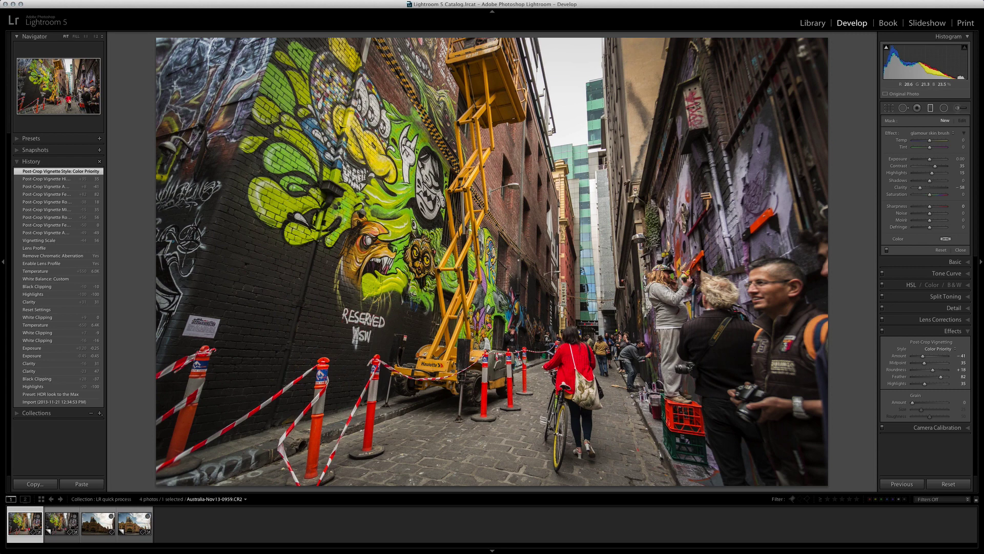
{"action": "left_click_drag", "start_coordinate": [187, 89], "coordinate": [306, 113]}
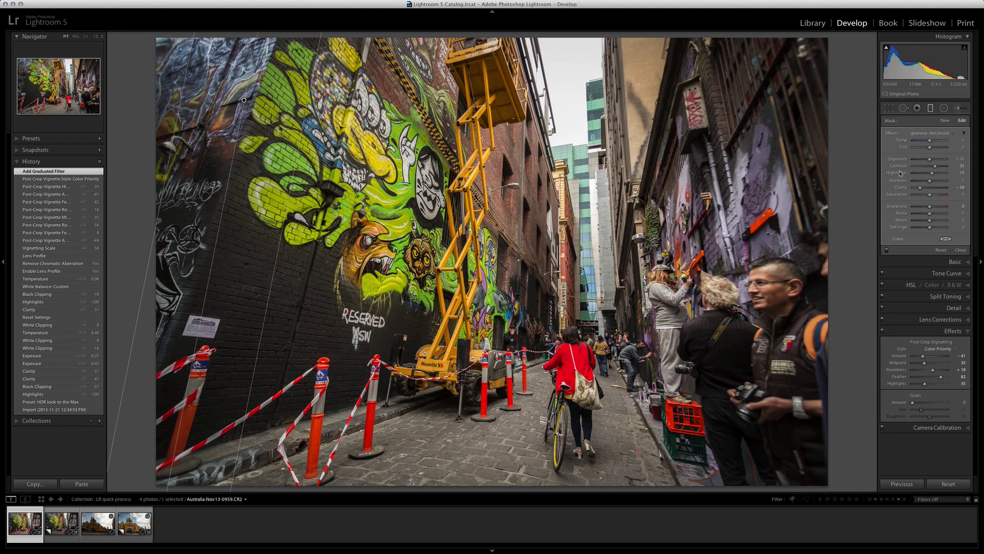
{"action": "double_click", "coordinate": [891, 133]}
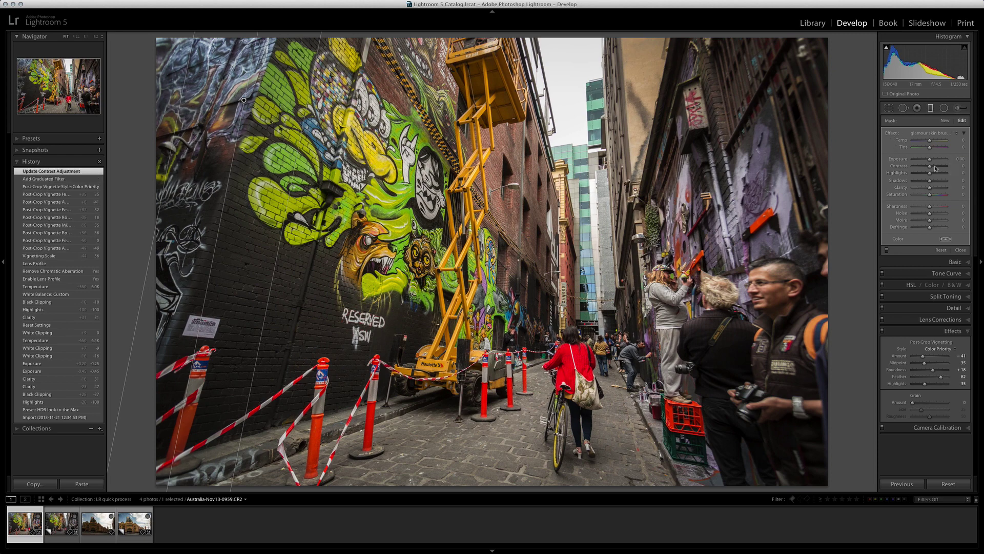
{"action": "left_click", "coordinate": [921, 175]}
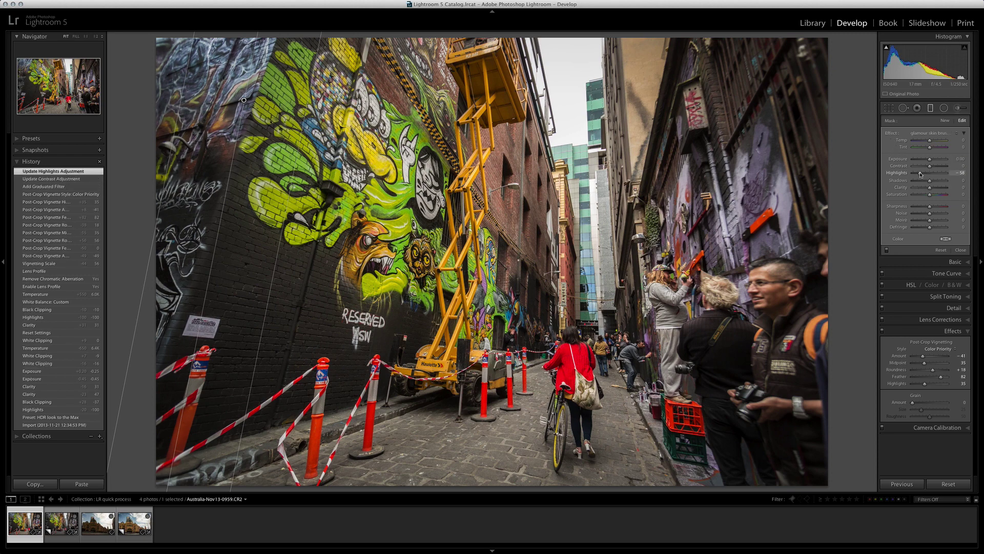
{"action": "mouse_move", "coordinate": [921, 174]}
{"action": "left_mouse_down"}
{"action": "mouse_move", "coordinate": [913, 174]}
{"action": "mouse_move", "coordinate": [929, 161]}
{"action": "left_mouse_up"}
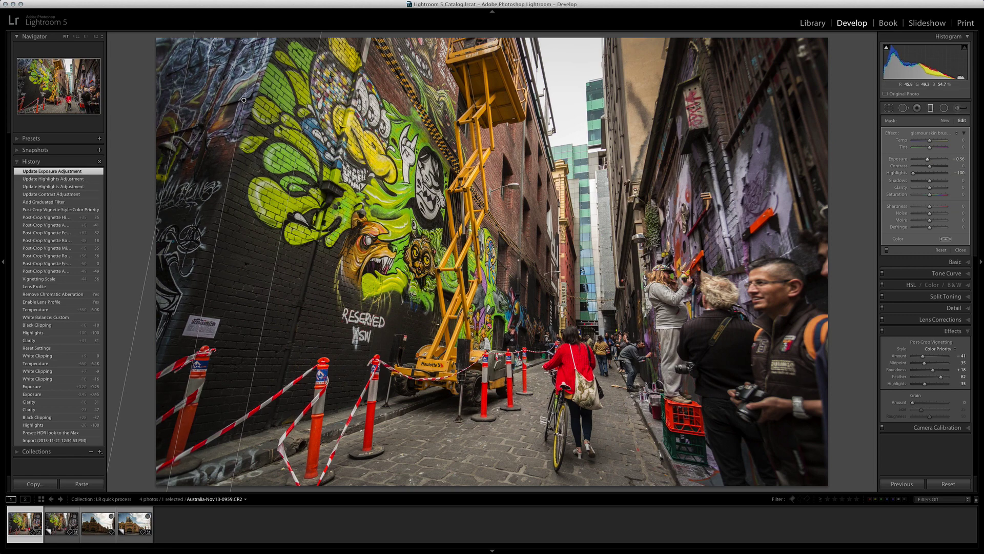
{"action": "left_click_drag", "start_coordinate": [251, 61], "coordinate": [321, 154]}
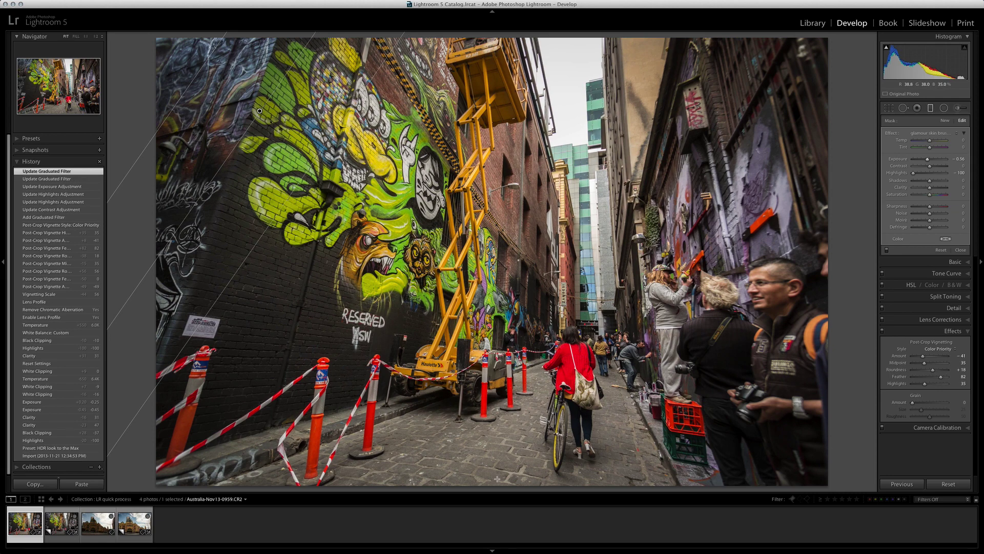
Step: Add a second, slightly tilted graduated filter over the cobblestone foreground and finish the graduated adjustments
{"action": "left_click_drag", "start_coordinate": [506, 449], "coordinate": [517, 354]}
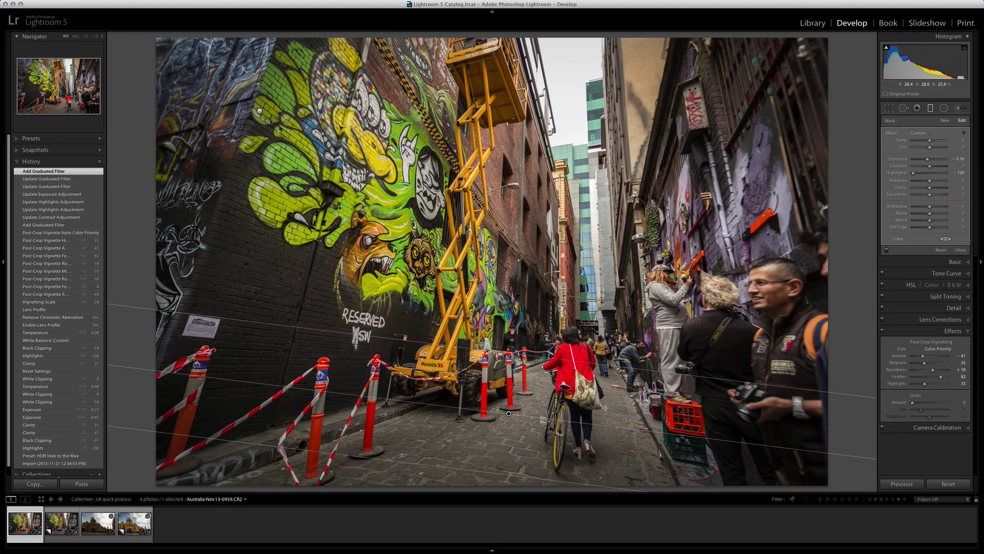
{"action": "left_click_drag", "start_coordinate": [508, 413], "coordinate": [509, 417]}
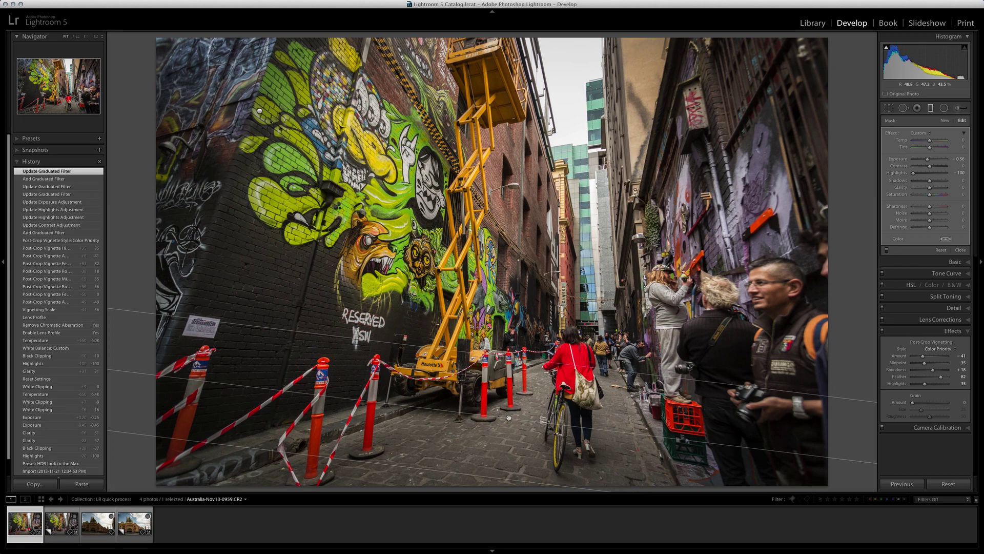
{"action": "key", "text": "m"}
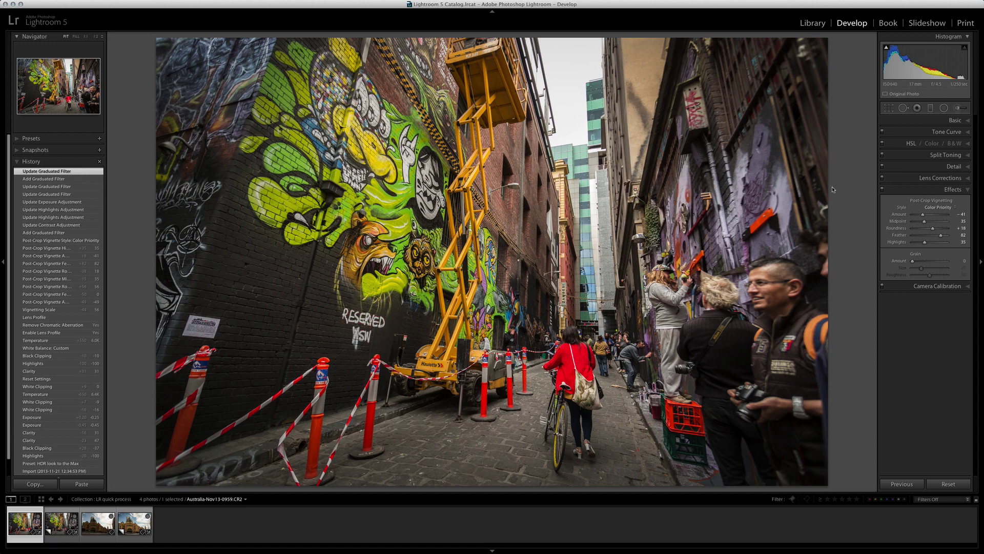
Step: Draw a large radial filter around the graffiti mural that darkens the surroundings with Exposure -2.40
{"action": "left_click", "coordinate": [945, 108]}
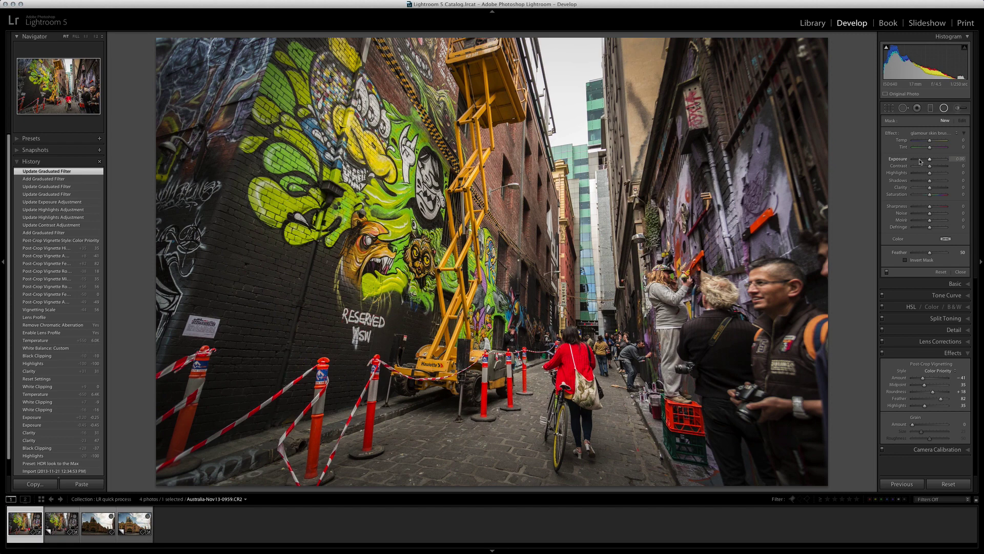
{"action": "left_click_drag", "start_coordinate": [919, 161], "coordinate": [917, 160]}
{"action": "left_click_drag", "start_coordinate": [407, 187], "coordinate": [584, 355]}
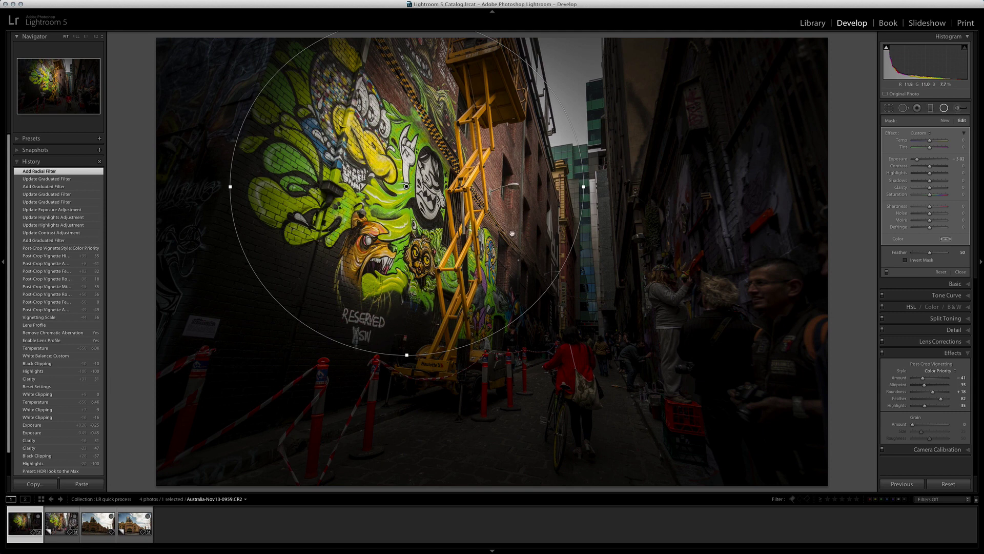
{"action": "mouse_move", "coordinate": [916, 160]}
{"action": "left_mouse_down"}
{"action": "mouse_move", "coordinate": [928, 159]}
{"action": "mouse_move", "coordinate": [918, 159]}
{"action": "left_mouse_up"}
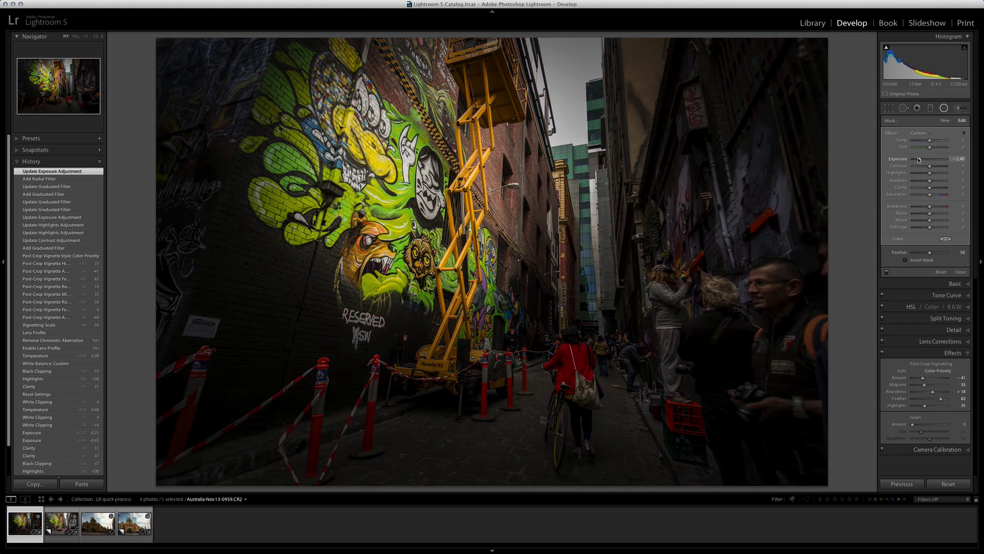
Step: Try the radial filter with Feather 0 and an inverted mask, and return to the non-inverted mask with Feather 46
{"action": "left_click_drag", "start_coordinate": [930, 253], "coordinate": [913, 255]}
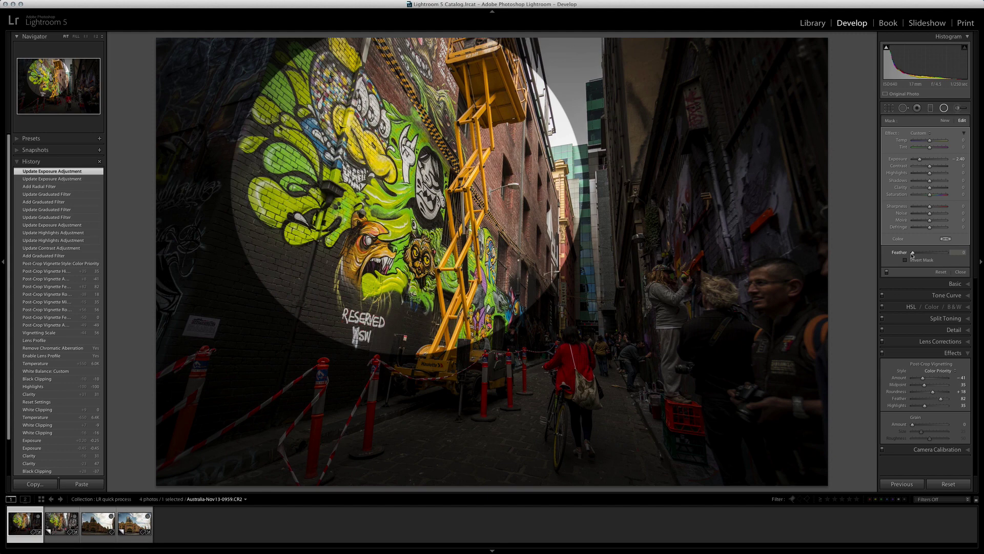
{"action": "left_click_drag", "start_coordinate": [913, 255], "coordinate": [913, 254]}
{"action": "left_click", "coordinate": [905, 260]}
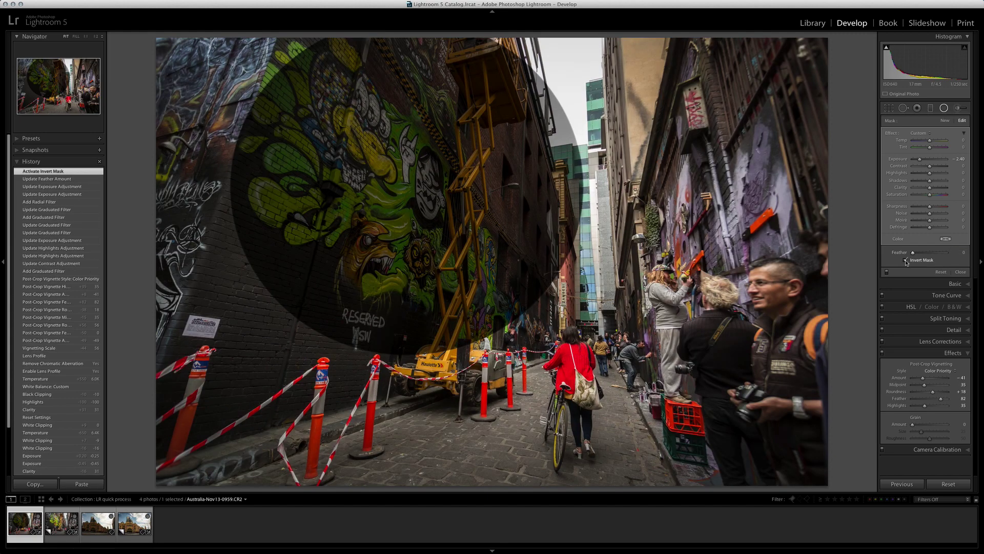
{"action": "left_click", "coordinate": [905, 260]}
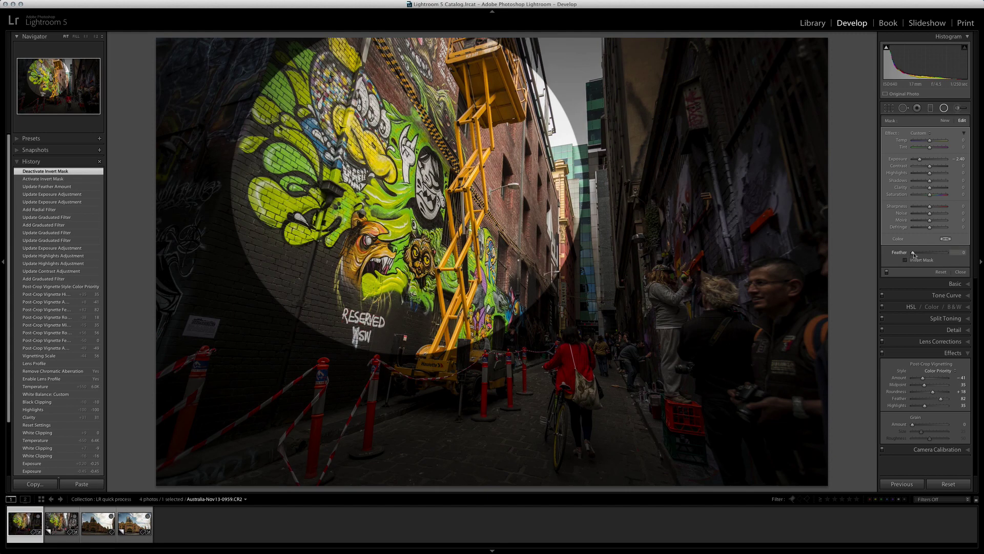
{"action": "left_click_drag", "start_coordinate": [913, 252], "coordinate": [929, 252]}
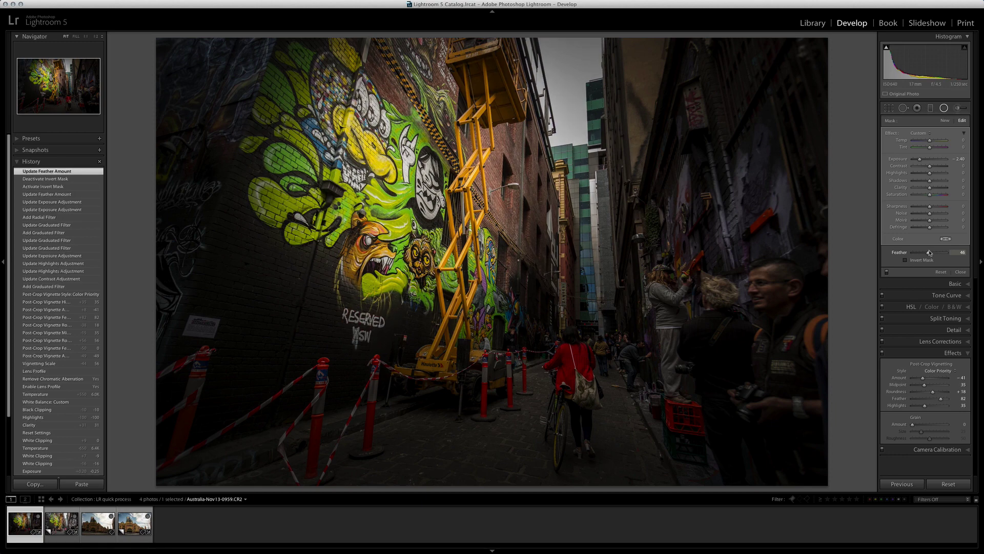
Step: Set the radial filter to Exposure -0.31, Saturation -56, Feather 29 and Clarity -26
{"action": "left_click_drag", "start_coordinate": [919, 159], "coordinate": [928, 161]}
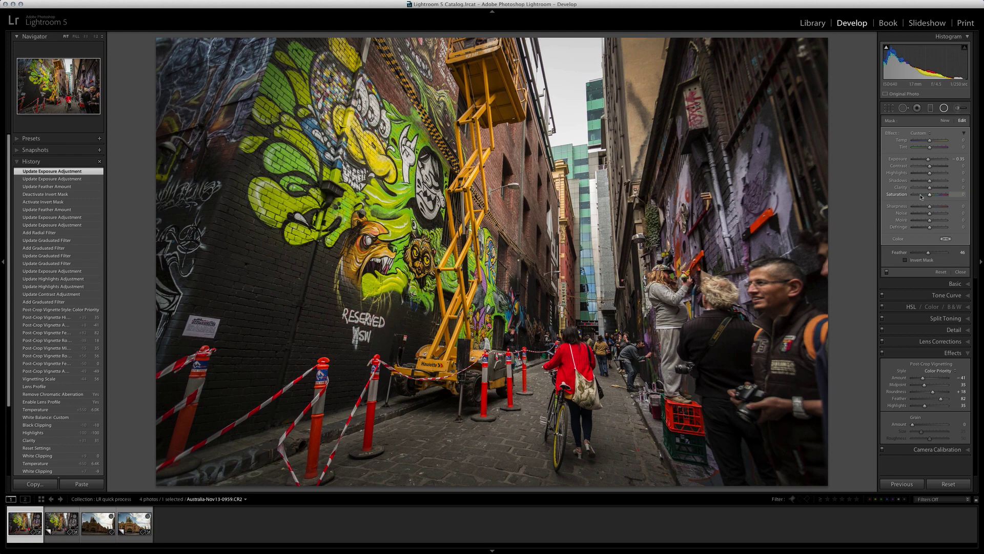
{"action": "left_click_drag", "start_coordinate": [921, 196], "coordinate": [921, 195]}
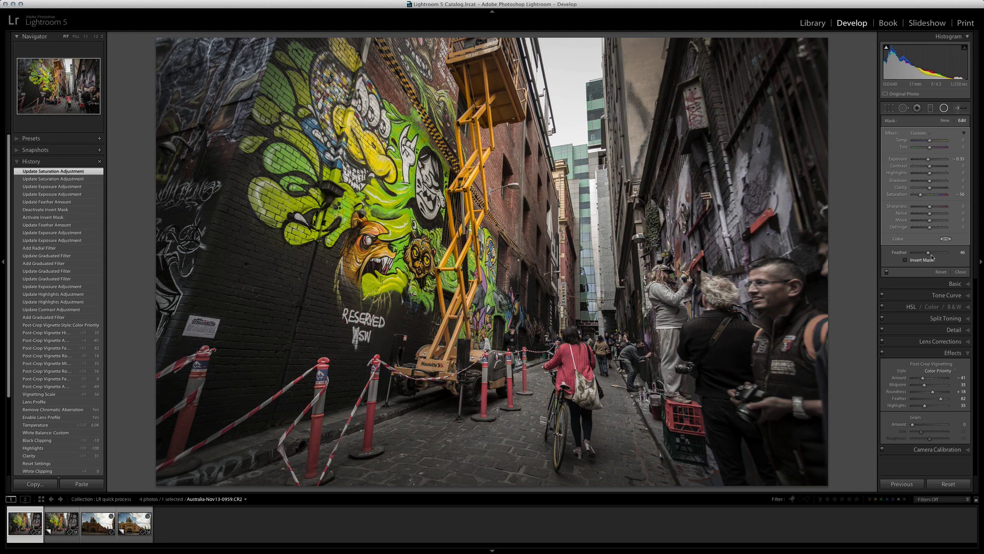
{"action": "left_click_drag", "start_coordinate": [928, 253], "coordinate": [924, 253]}
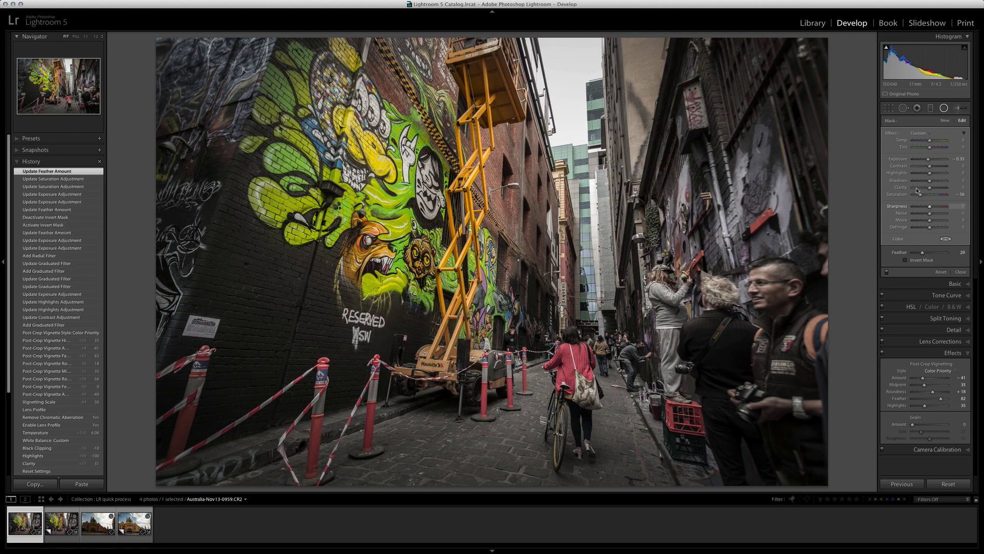
{"action": "mouse_move", "coordinate": [926, 189]}
{"action": "left_mouse_down"}
{"action": "mouse_move", "coordinate": [917, 189]}
{"action": "mouse_move", "coordinate": [926, 188]}
{"action": "left_mouse_up"}
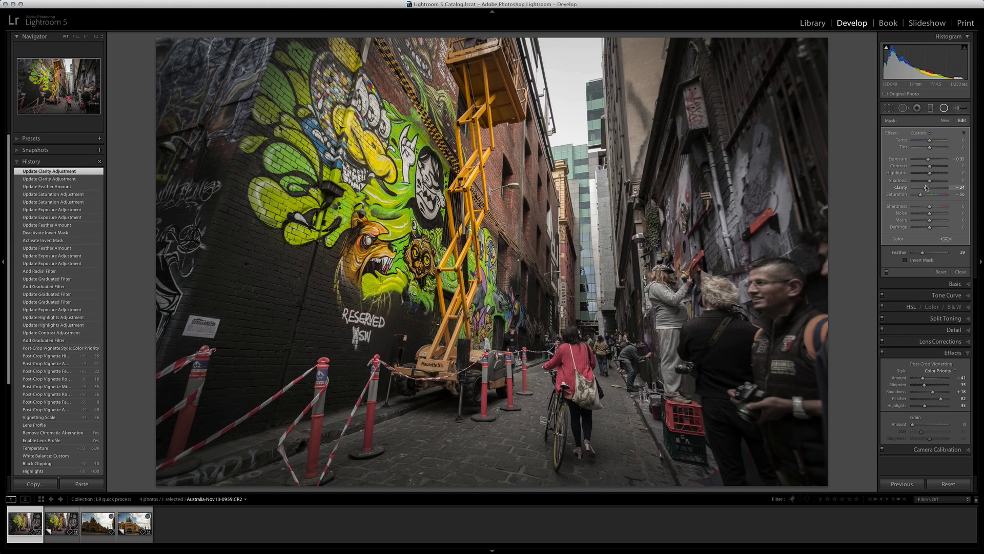
{"action": "left_click", "coordinate": [926, 188]}
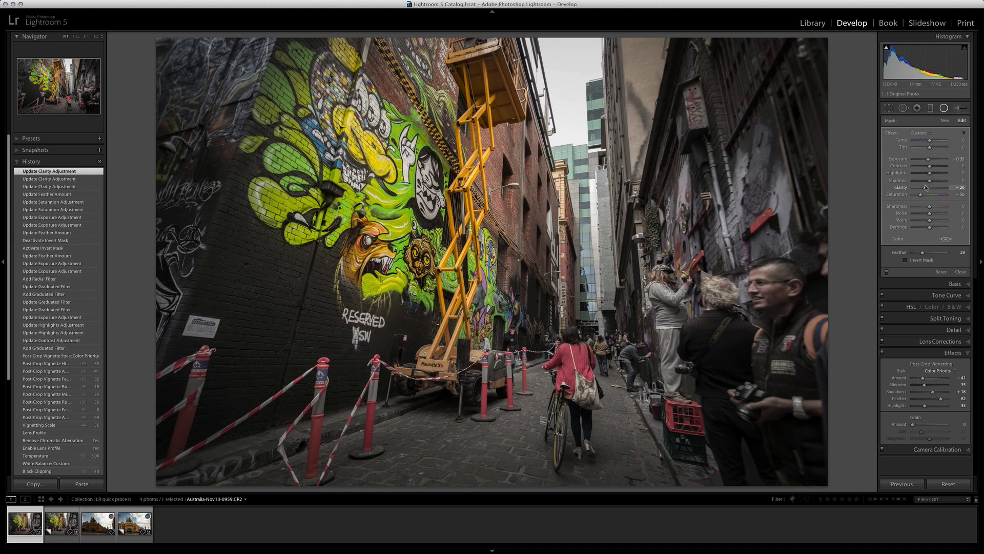
Step: Shift the radial filter toward the photo's left edge and enlarge it, reduce its Highlights, and set its Contrast to -40
{"action": "mouse_move", "coordinate": [536, 191]}
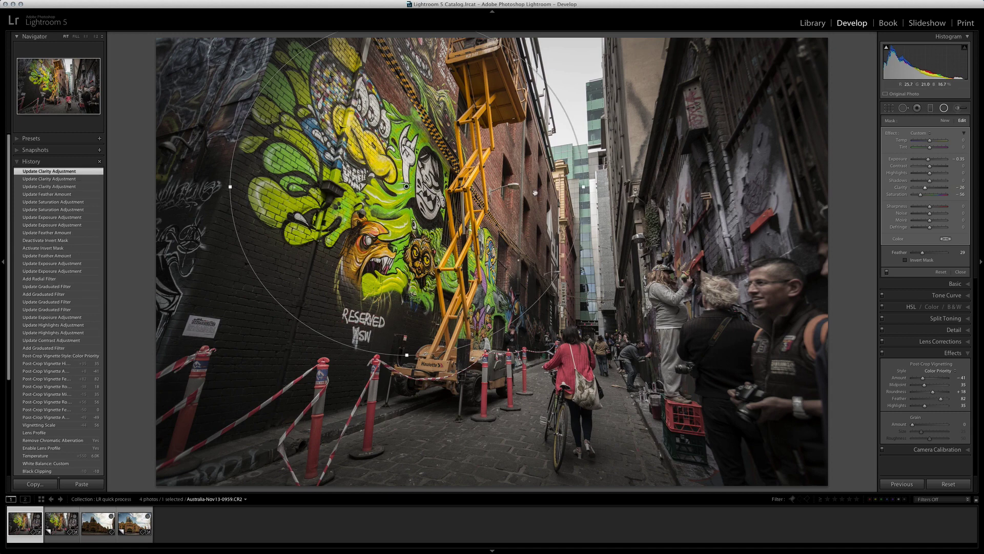
{"action": "left_click_drag", "start_coordinate": [511, 222], "coordinate": [458, 231]}
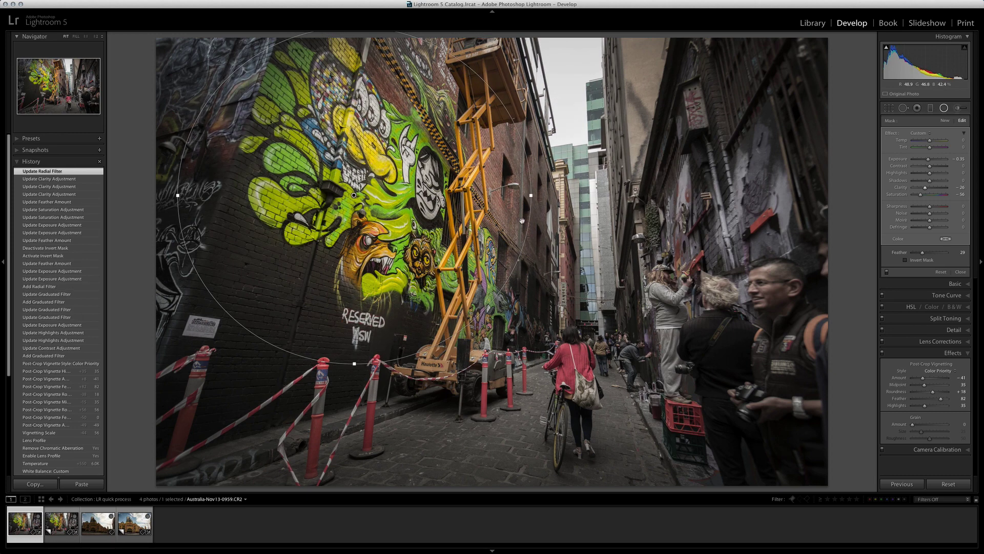
{"action": "left_click_drag", "start_coordinate": [545, 196], "coordinate": [549, 197]}
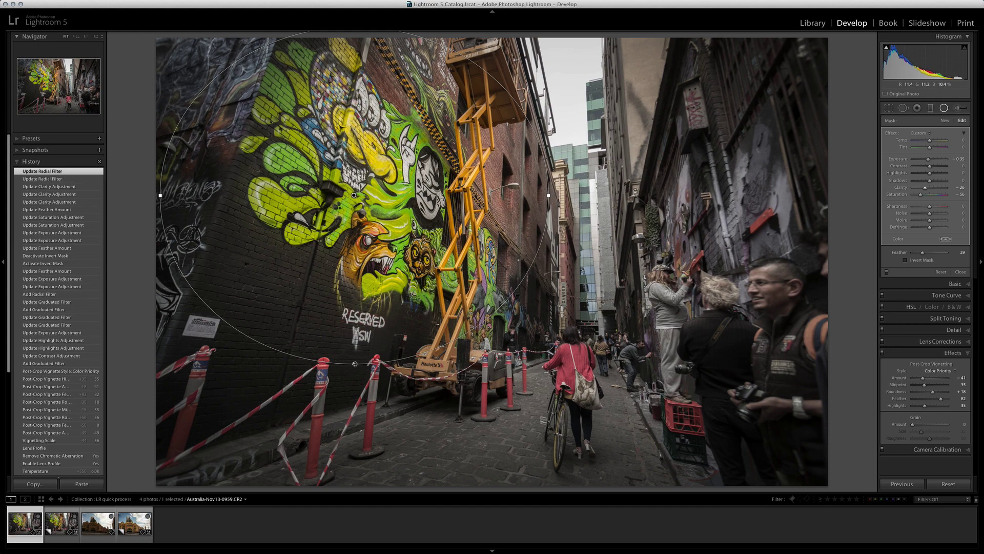
{"action": "mouse_move", "coordinate": [355, 364]}
{"action": "left_mouse_down"}
{"action": "mouse_move", "coordinate": [356, 383]}
{"action": "mouse_move", "coordinate": [365, 350]}
{"action": "mouse_move", "coordinate": [355, 369]}
{"action": "left_mouse_up"}
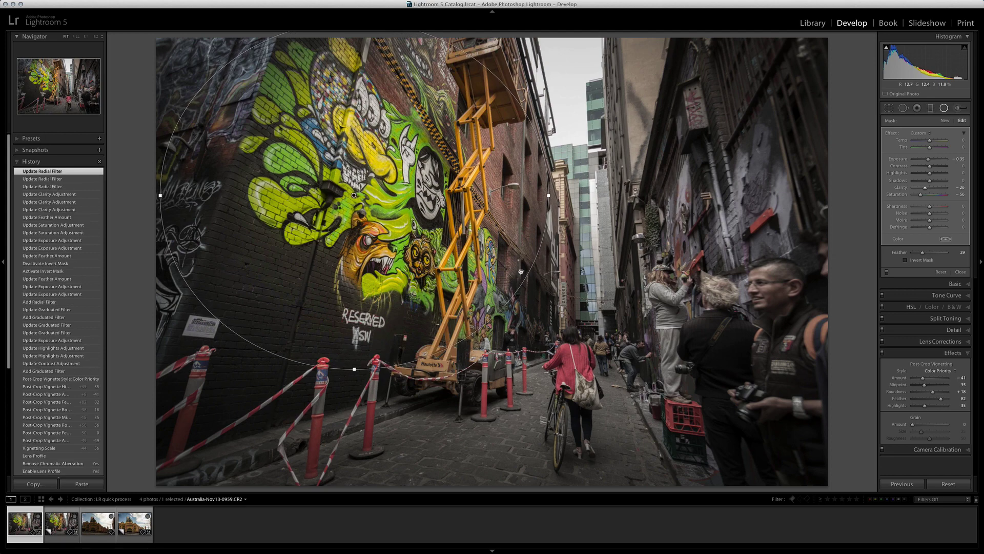
{"action": "left_click_drag", "start_coordinate": [549, 196], "coordinate": [562, 196]}
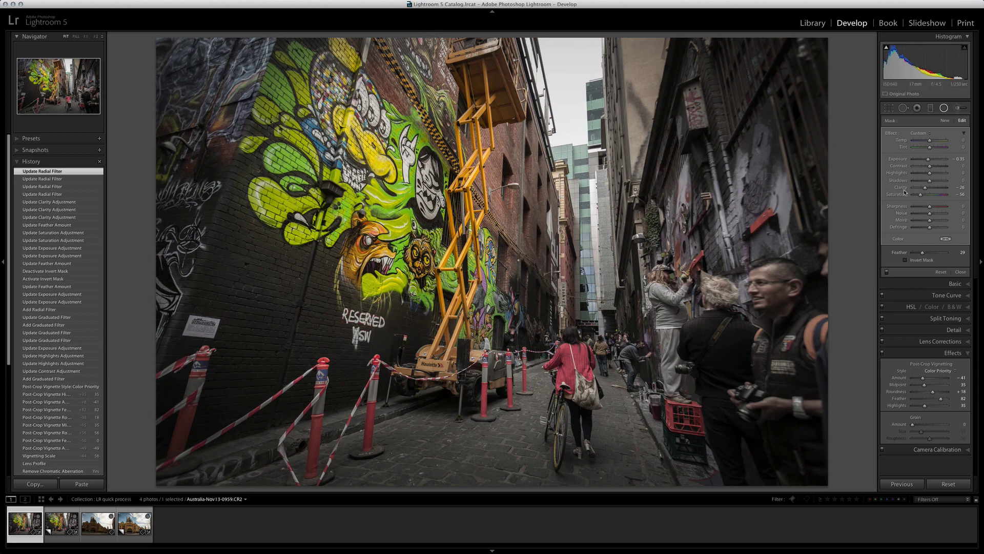
{"action": "mouse_move", "coordinate": [928, 174]}
{"action": "left_mouse_down"}
{"action": "mouse_move", "coordinate": [917, 175]}
{"action": "mouse_move", "coordinate": [923, 166]}
{"action": "left_mouse_up"}
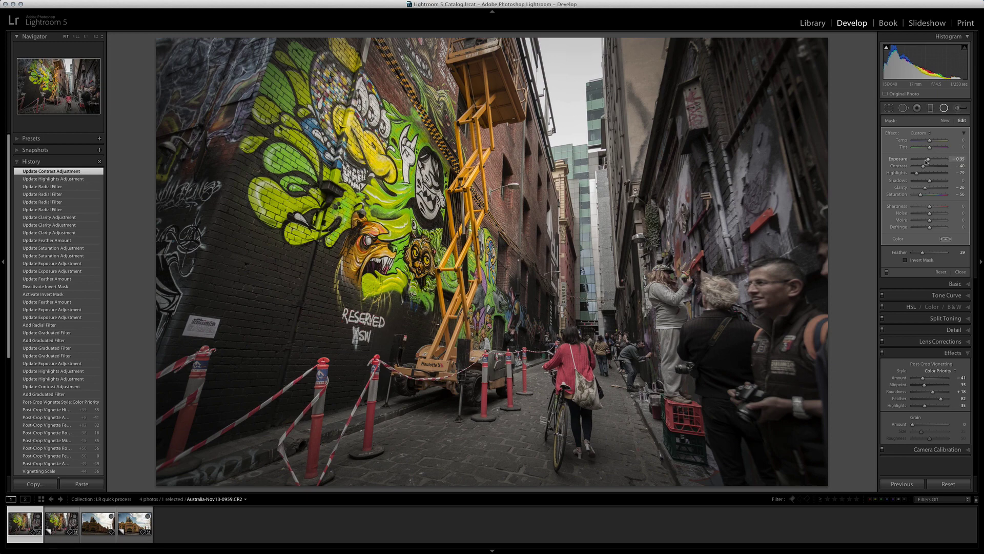
{"action": "key", "text": "shift+m"}
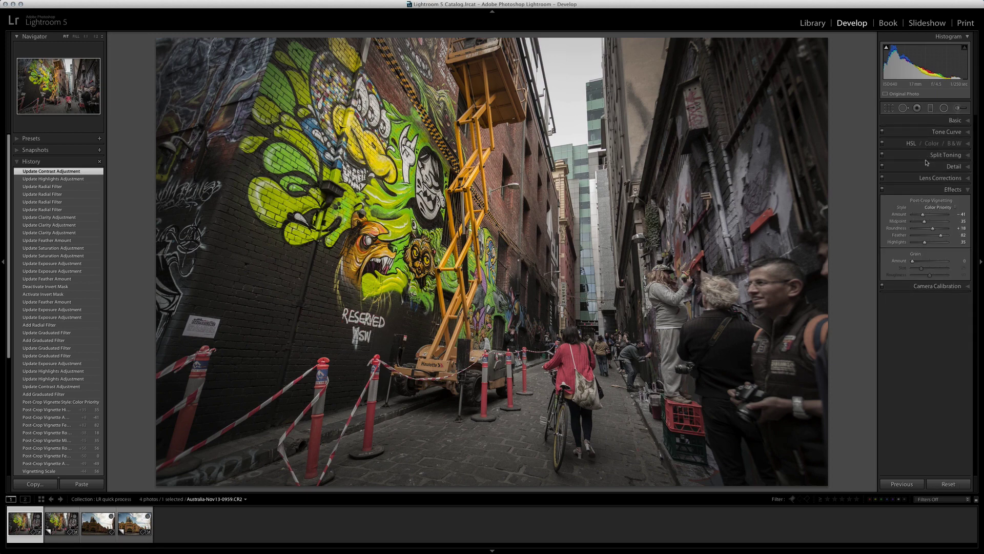
Step: Set the global Exposure to +0.50, Blacks -30, Contrast +10 and Clarity +38, and compare the photo with its before version
{"action": "left_click", "coordinate": [956, 121]}
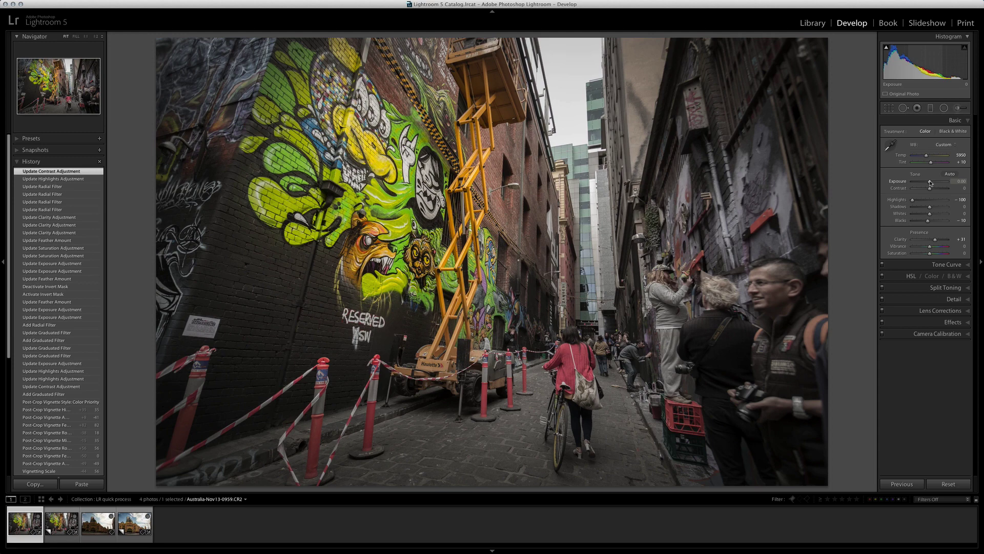
{"action": "left_click_drag", "start_coordinate": [931, 183], "coordinate": [932, 183]}
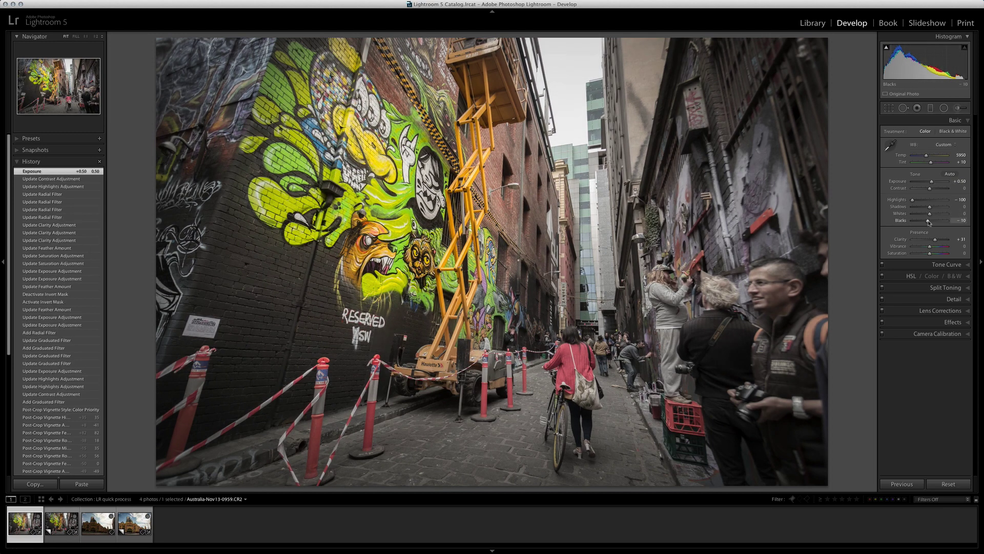
{"action": "key", "text": "alt"}
{"action": "left_click_drag", "start_coordinate": [929, 222], "coordinate": [924, 222]}
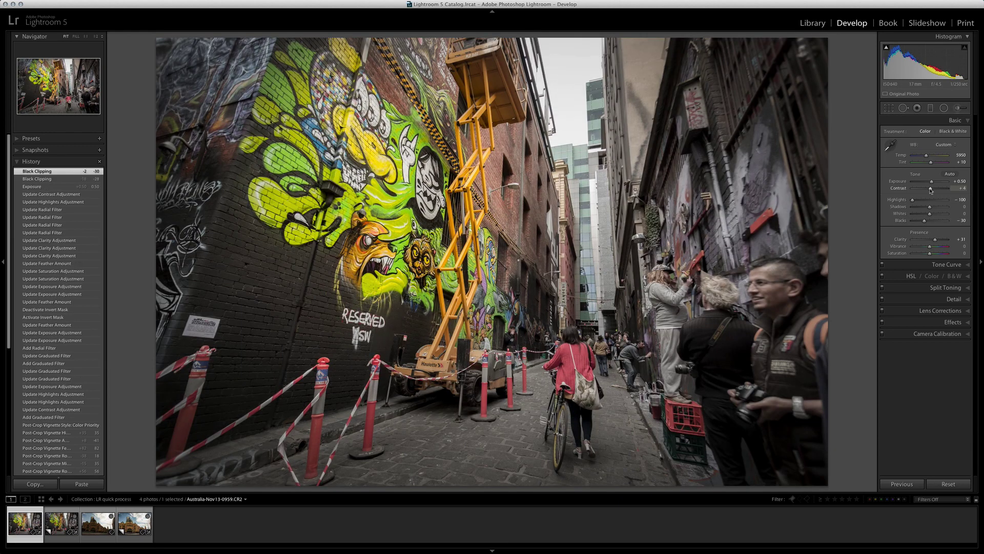
{"action": "left_click_drag", "start_coordinate": [930, 188], "coordinate": [932, 189]}
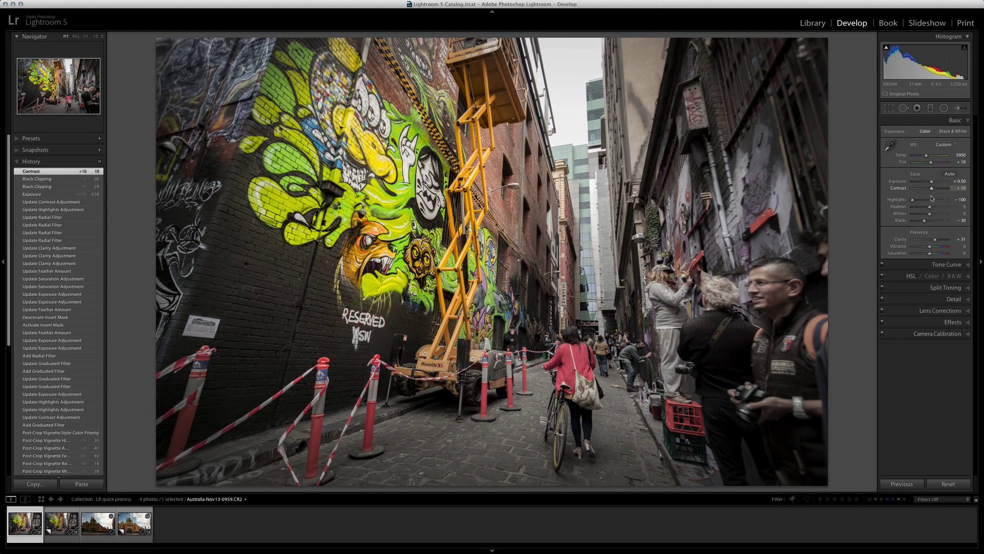
{"action": "left_click_drag", "start_coordinate": [934, 239], "coordinate": [935, 239]}
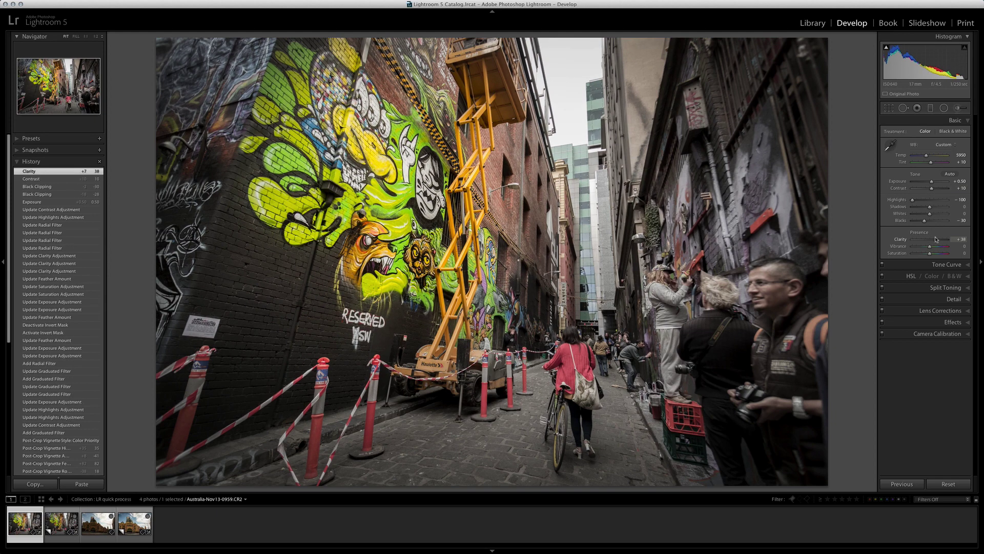
{"action": "key", "text": "backslash"}
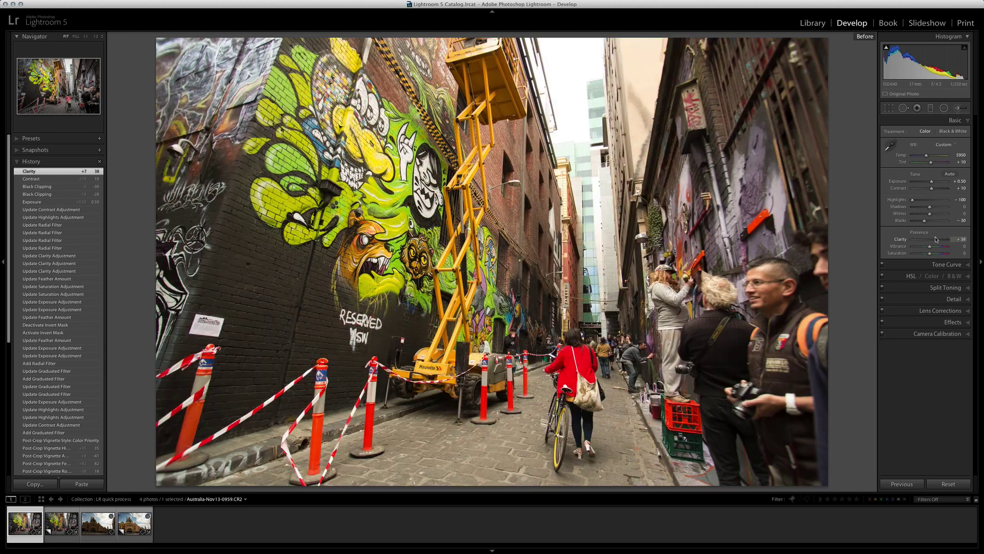
{"action": "key", "text": "backslash"}
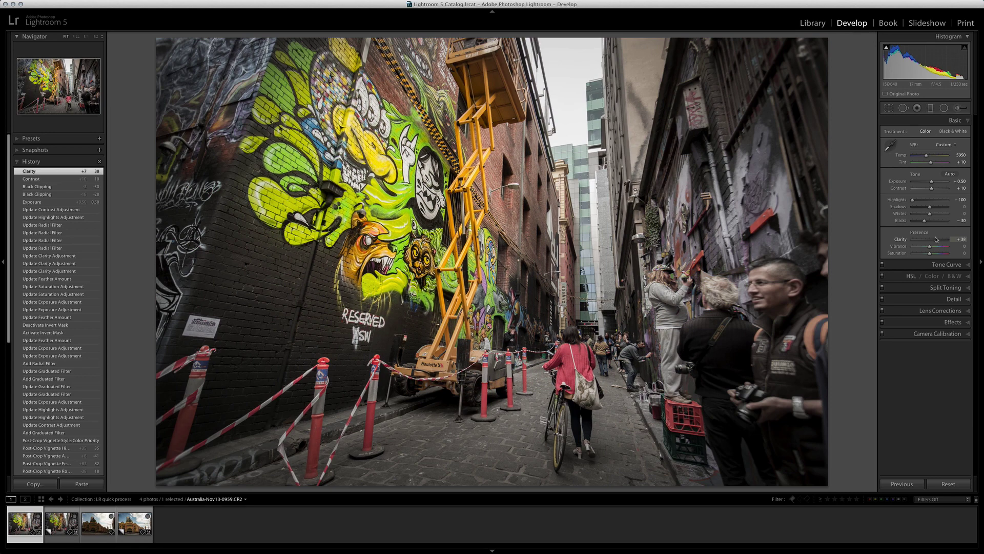
Step: Compare the alley photo with its virtual copy, and set its Clarity to +80 and Blacks to -42
{"action": "key", "text": "Right"}
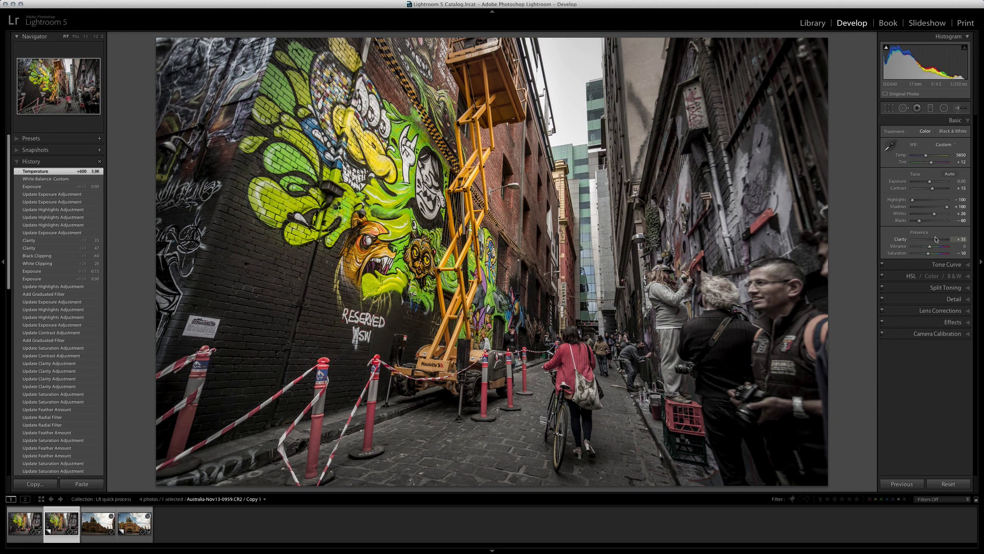
{"action": "key", "text": "Left"}
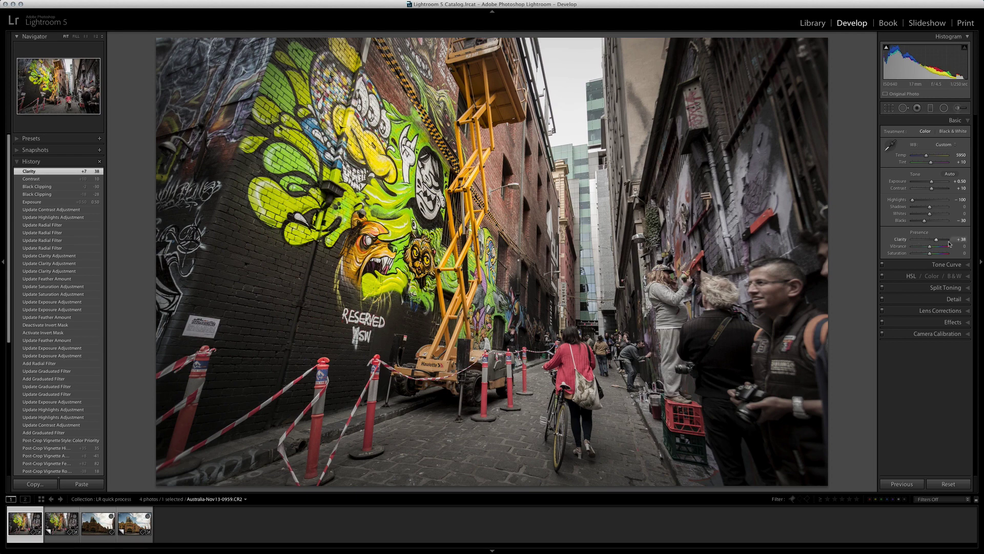
{"action": "left_click_drag", "start_coordinate": [950, 243], "coordinate": [944, 240]}
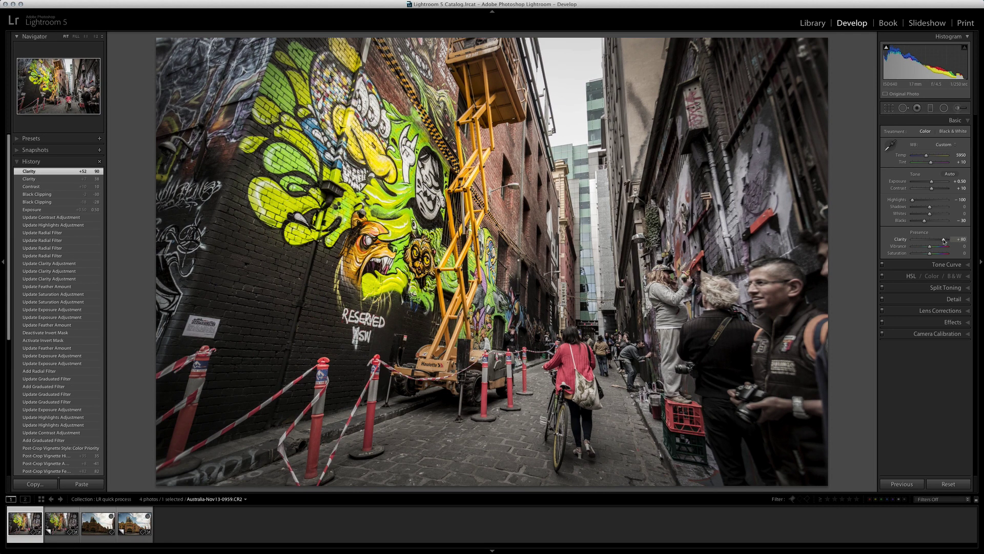
{"action": "key", "text": "Right"}
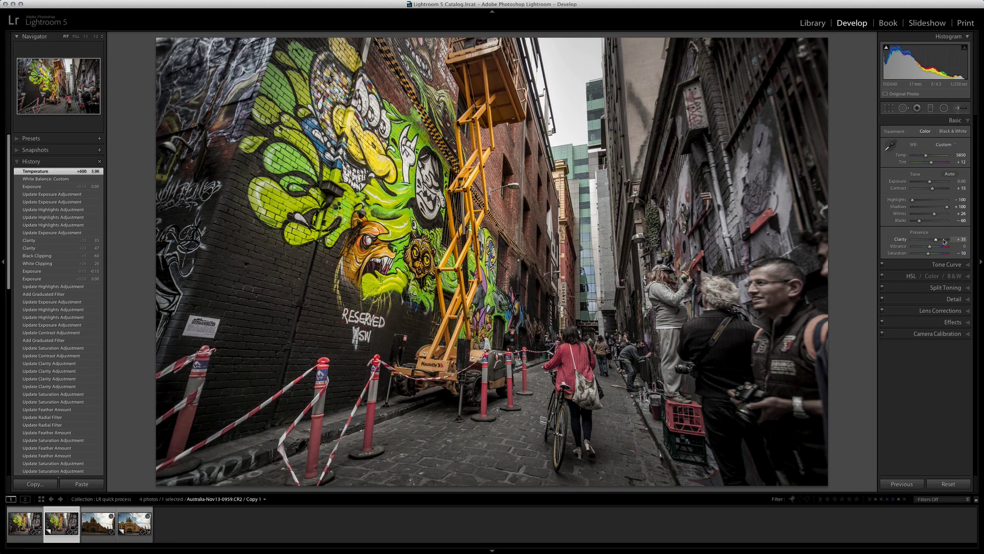
{"action": "key", "text": "Left"}
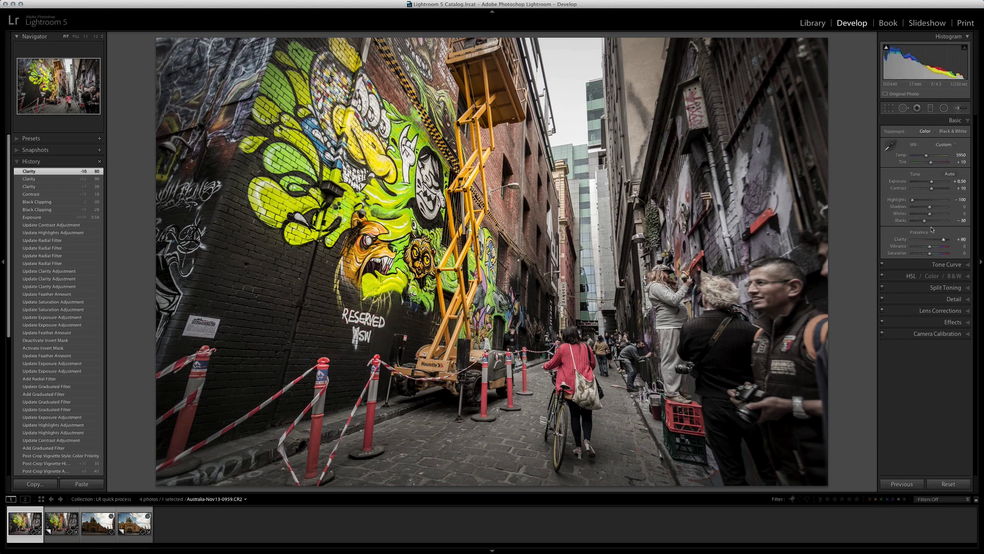
{"action": "left_click_drag", "start_coordinate": [924, 221], "coordinate": [922, 222]}
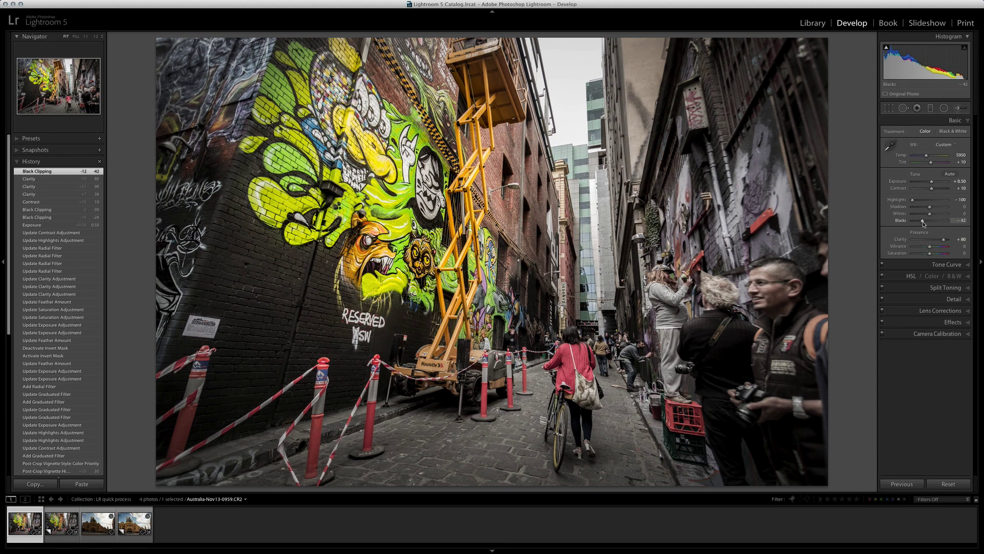
Step: Switch to the first station building photo and set Highlights -100, Shadows +77, Clarity +28 and Temp 5900
{"action": "key", "text": "Right"}
{"action": "key", "text": "Right"}
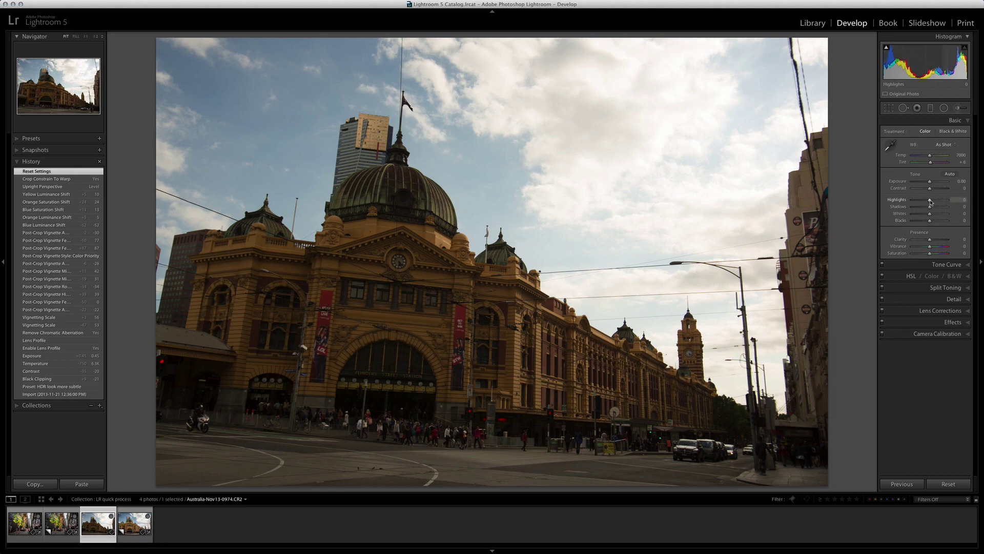
{"action": "left_click_drag", "start_coordinate": [931, 200], "coordinate": [888, 202]}
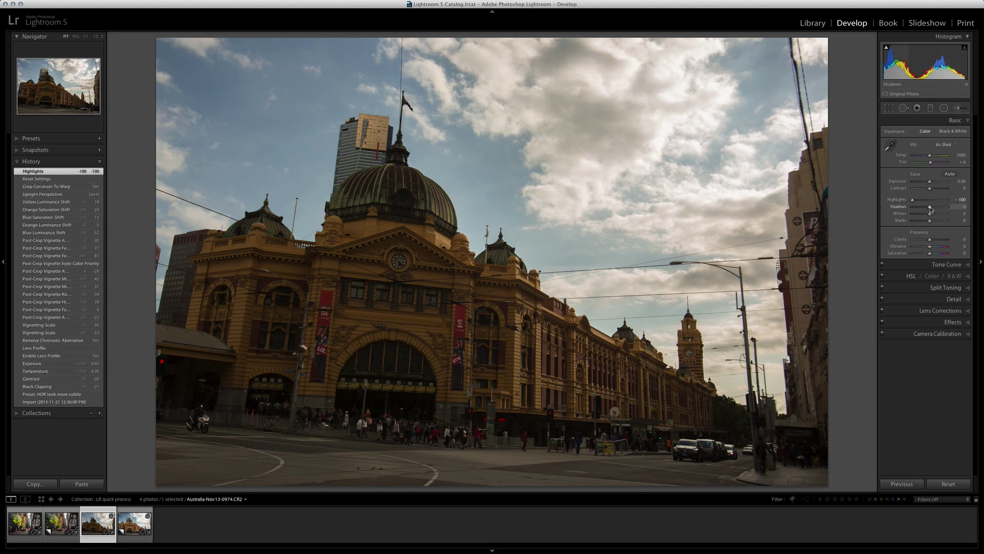
{"action": "left_click_drag", "start_coordinate": [931, 209], "coordinate": [953, 208]}
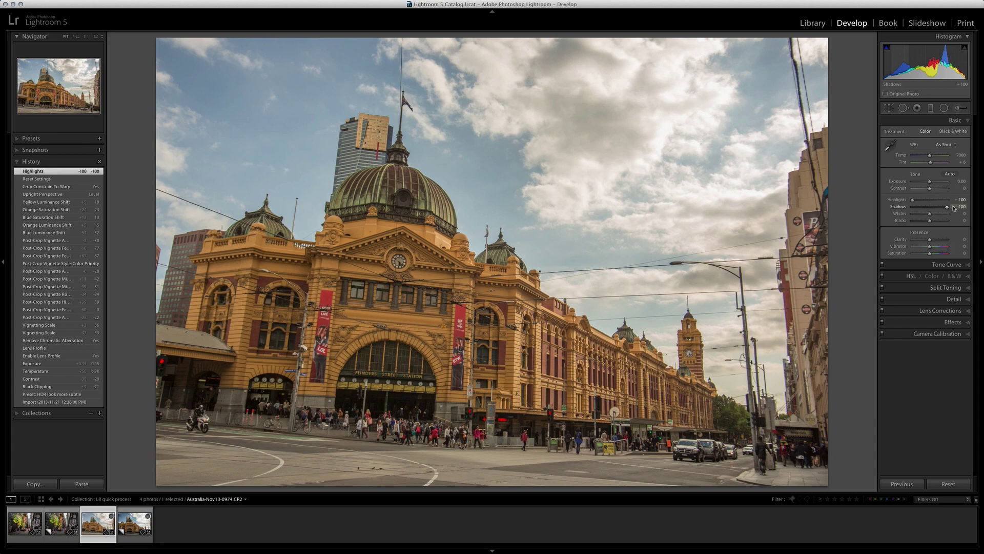
{"action": "left_click_drag", "start_coordinate": [954, 208], "coordinate": [945, 207]}
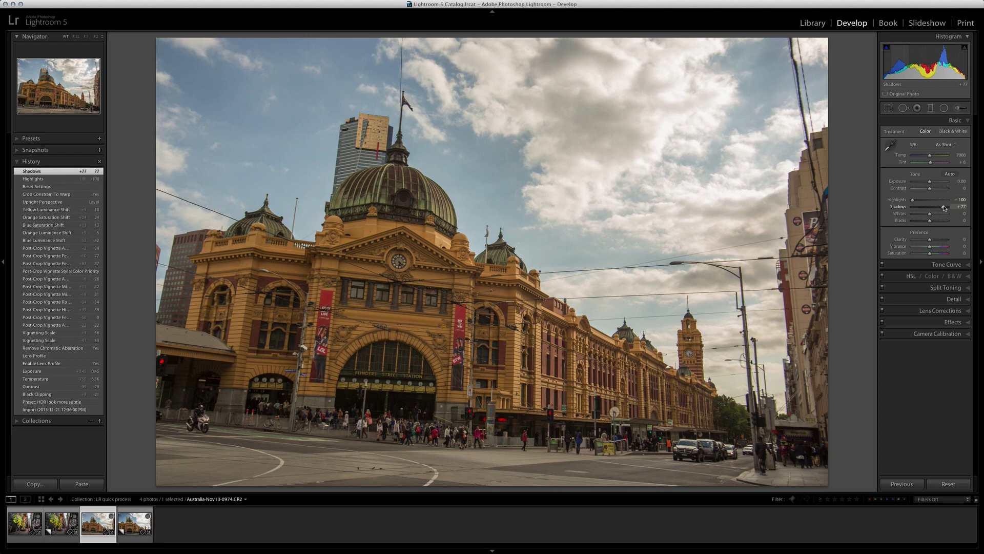
{"action": "left_click_drag", "start_coordinate": [930, 239], "coordinate": [936, 242]}
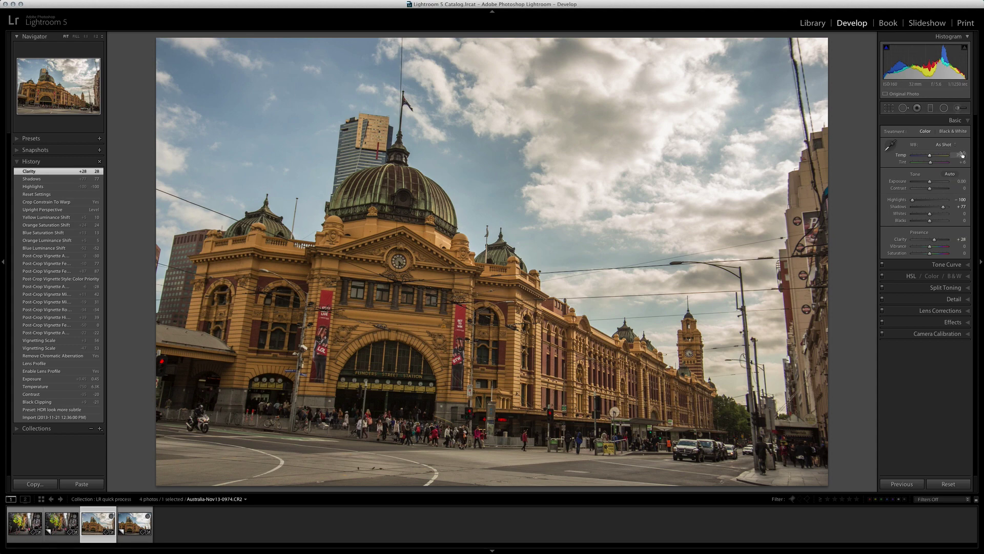
{"action": "left_click_drag", "start_coordinate": [962, 154], "coordinate": [948, 154]}
{"action": "left_click_drag", "start_coordinate": [959, 155], "coordinate": [959, 155]}
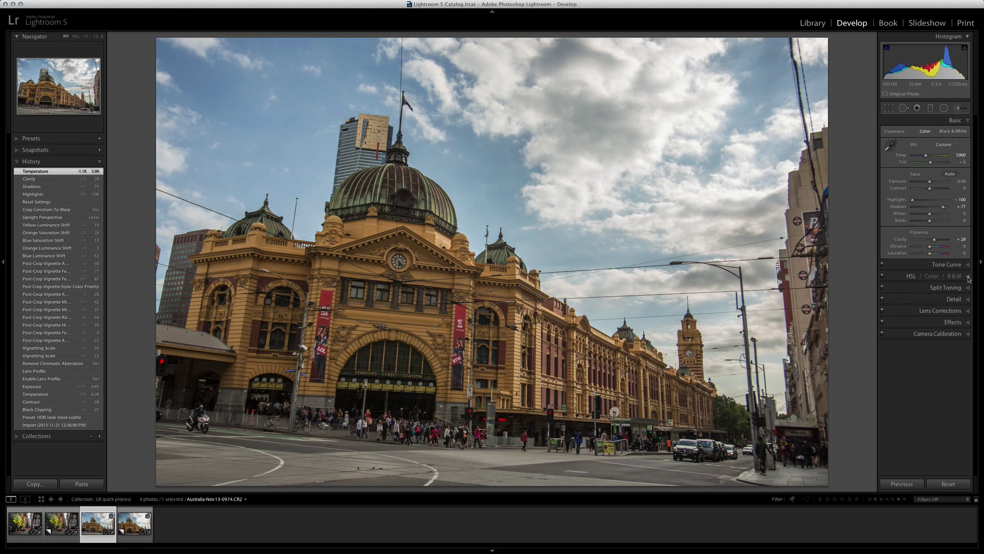
Step: With the HSL targeted adjustment, set Luminance to Blue -30 and Aqua +2 from the sky, and Orange +20 and Yellow +16 from the building
{"action": "left_click", "coordinate": [899, 276]}
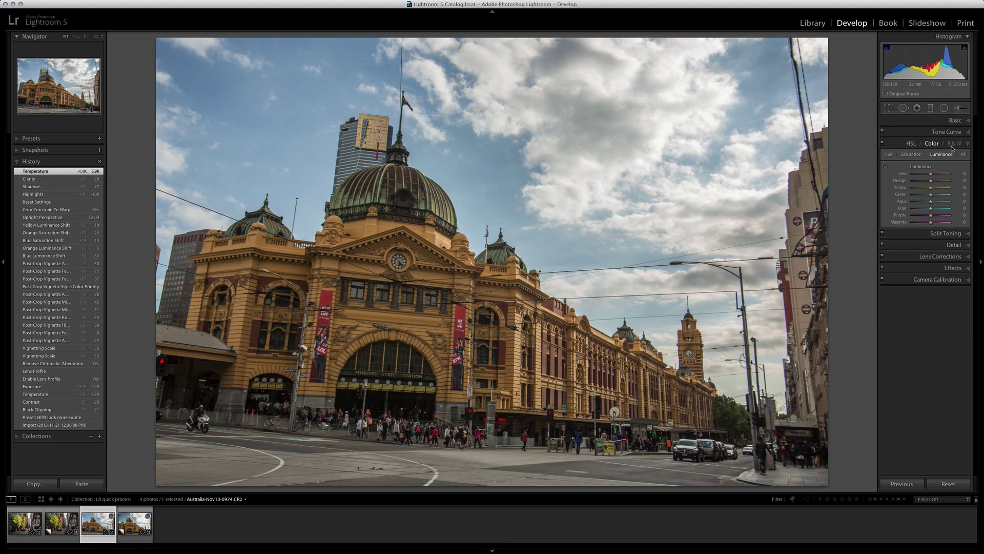
{"action": "left_click", "coordinate": [932, 144]}
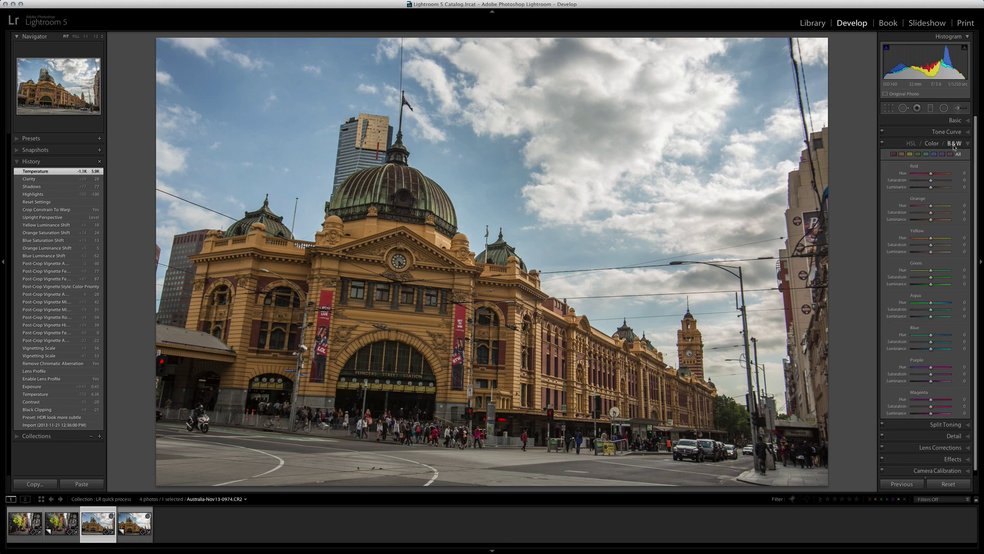
{"action": "left_click", "coordinate": [911, 144]}
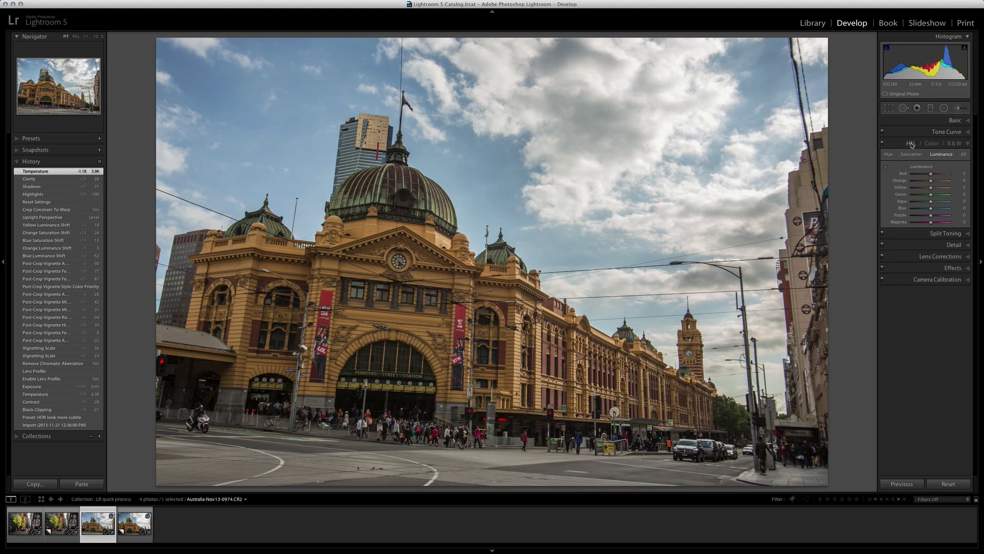
{"action": "left_click", "coordinate": [887, 169]}
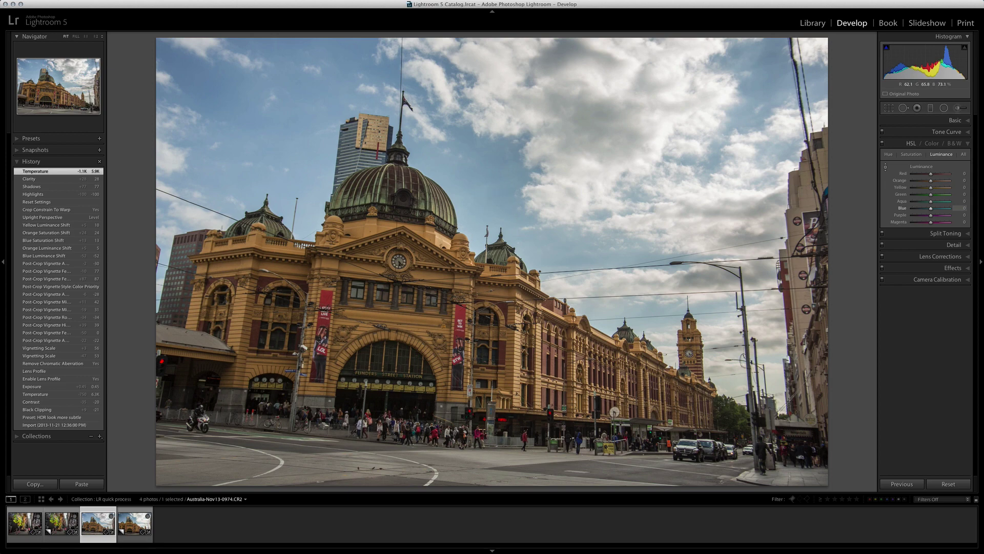
{"action": "left_click_drag", "start_coordinate": [274, 162], "coordinate": [274, 193]}
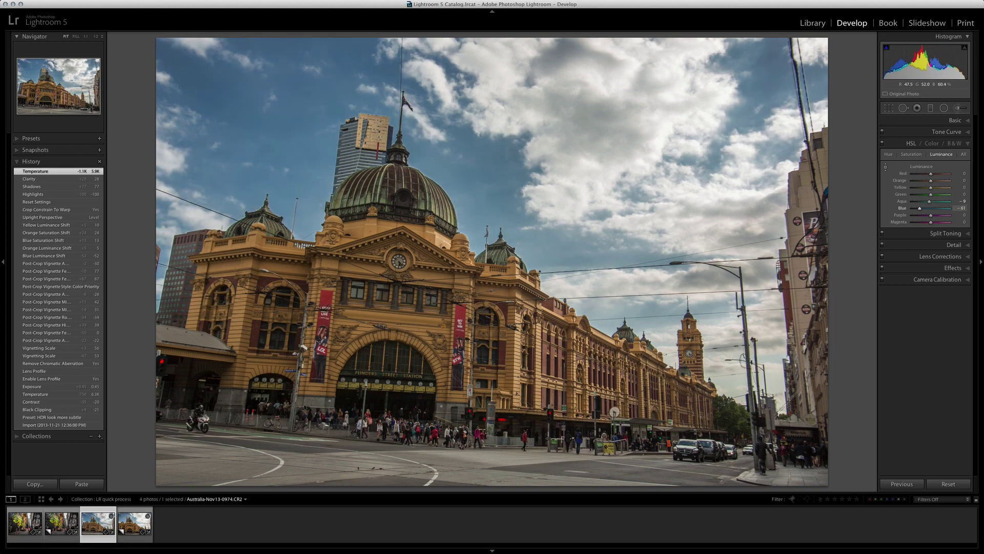
{"action": "left_click_drag", "start_coordinate": [275, 186], "coordinate": [274, 110]}
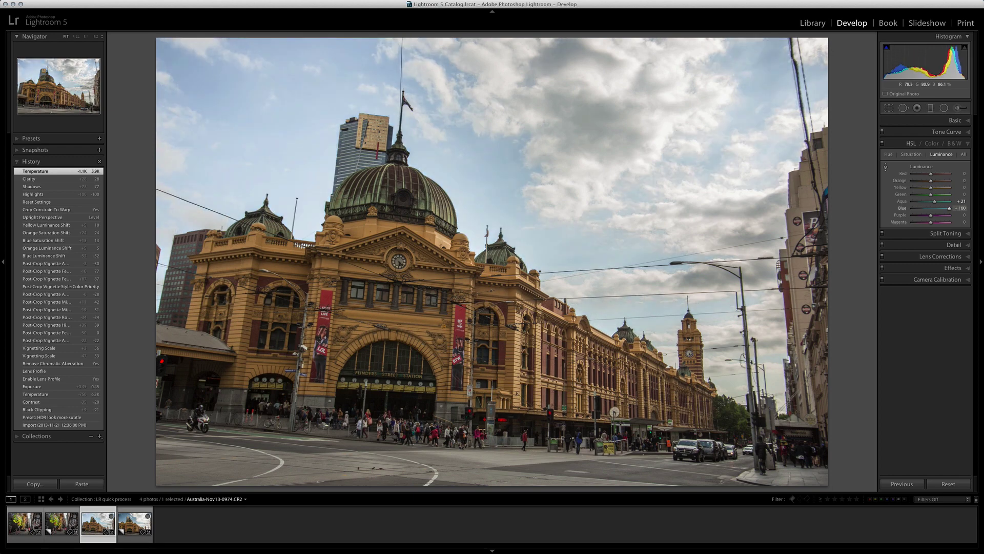
{"action": "left_click_drag", "start_coordinate": [274, 110], "coordinate": [275, 182]}
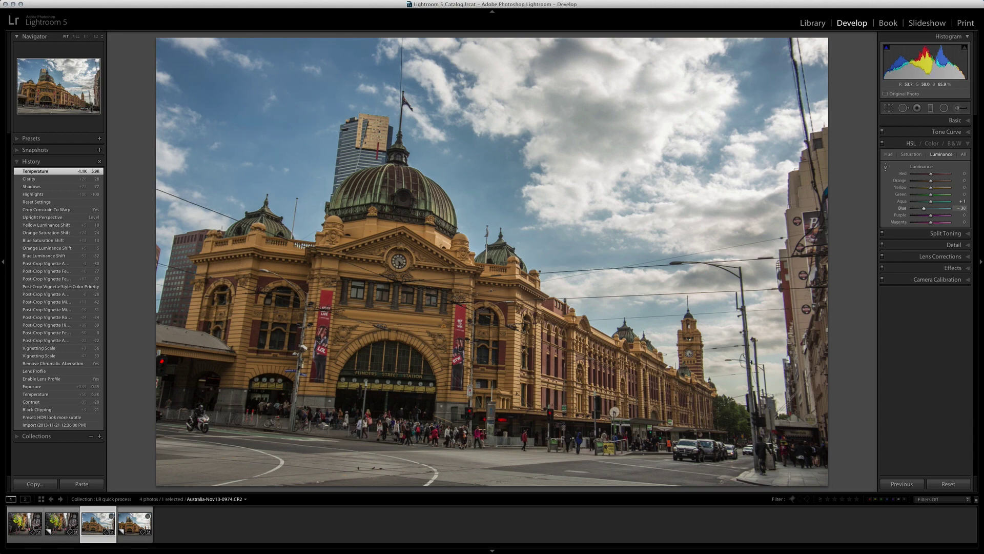
{"action": "left_click_drag", "start_coordinate": [274, 182], "coordinate": [274, 178]}
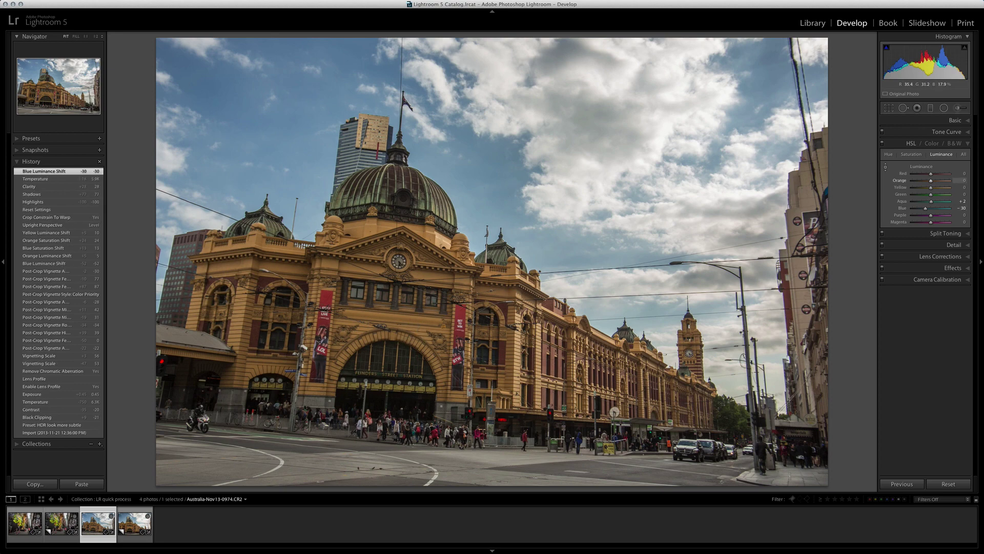
{"action": "left_click_drag", "start_coordinate": [274, 178], "coordinate": [274, 174]}
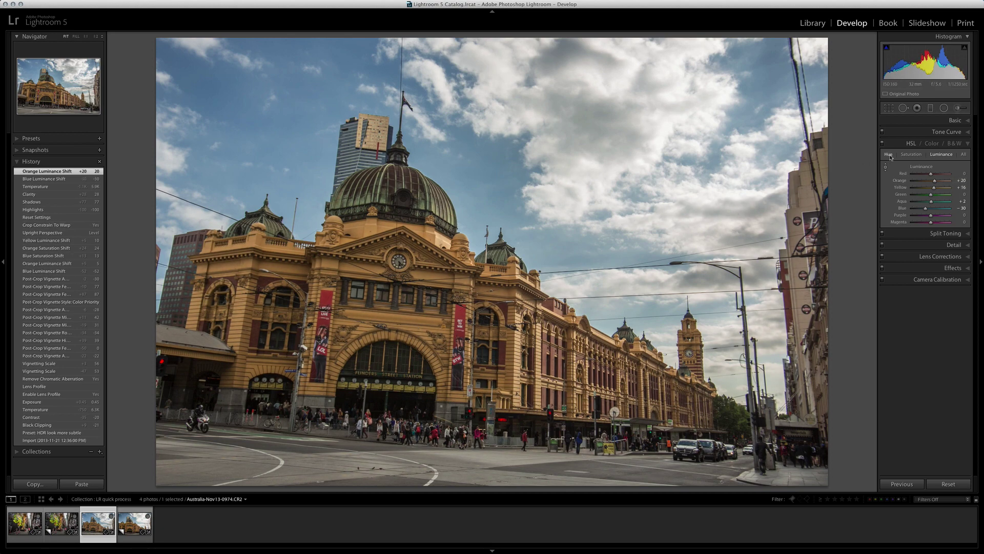
Step: With the HSL targeted adjustment on the sky, facade and dome, set Saturation to Blue +29, Aqua +12, Orange +20, Yellow +19 and Green +2
{"action": "left_click", "coordinate": [911, 154]}
{"action": "left_click_drag", "start_coordinate": [287, 113], "coordinate": [287, 49]}
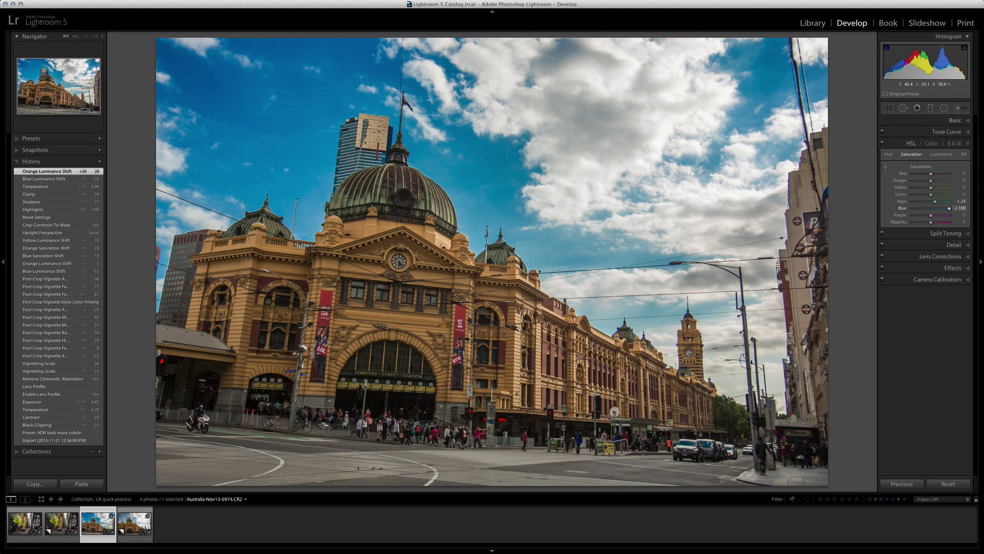
{"action": "left_click_drag", "start_coordinate": [287, 48], "coordinate": [287, 88]}
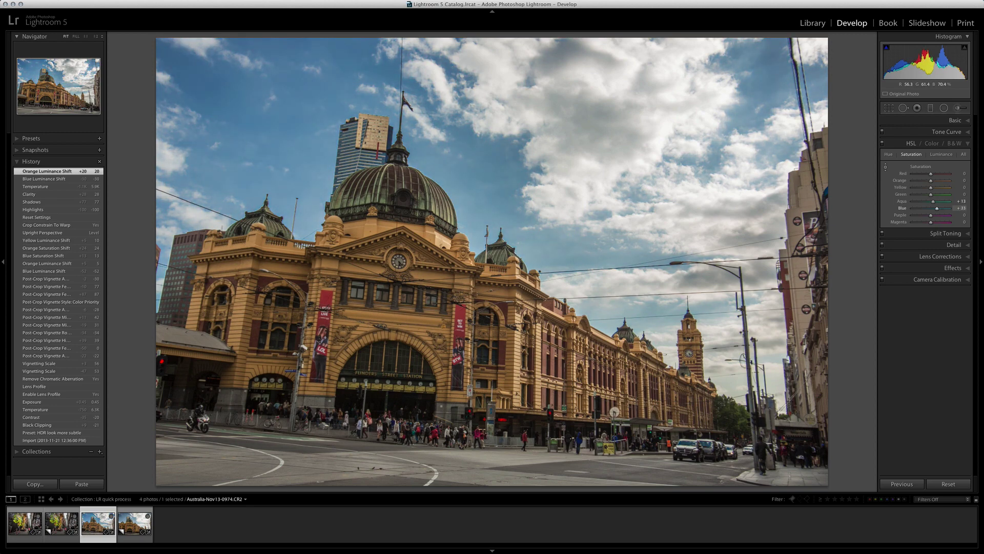
{"action": "left_click_drag", "start_coordinate": [481, 195], "coordinate": [482, 194]}
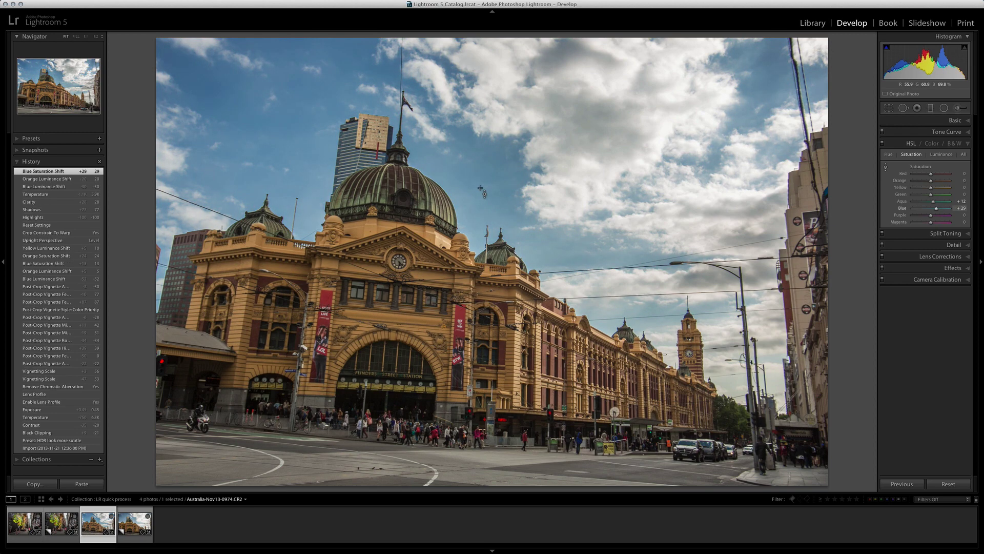
{"action": "left_click_drag", "start_coordinate": [414, 323], "coordinate": [414, 325]}
{"action": "left_click_drag", "start_coordinate": [414, 326], "coordinate": [414, 326]}
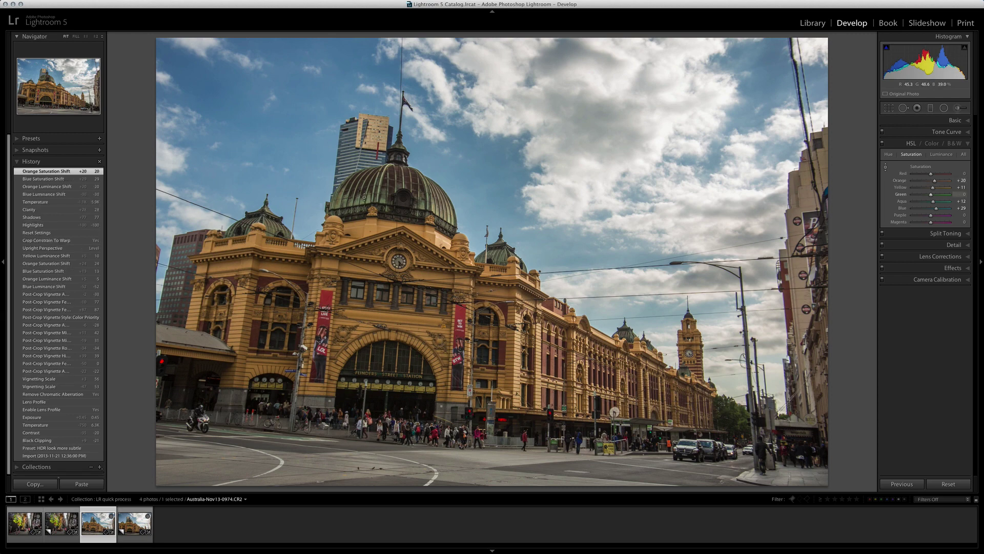
{"action": "left_click_drag", "start_coordinate": [363, 195], "coordinate": [348, 205]}
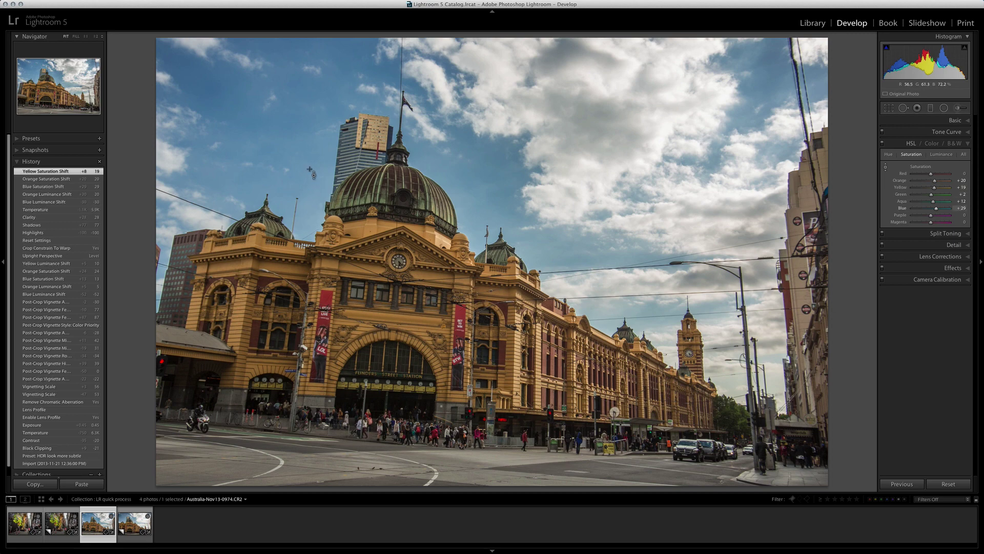
{"action": "key", "text": "Escape"}
Step: Enable lens profile corrections and chromatic aberration removal for the station photo
{"action": "left_click", "coordinate": [939, 257]}
{"action": "left_click", "coordinate": [892, 189]}
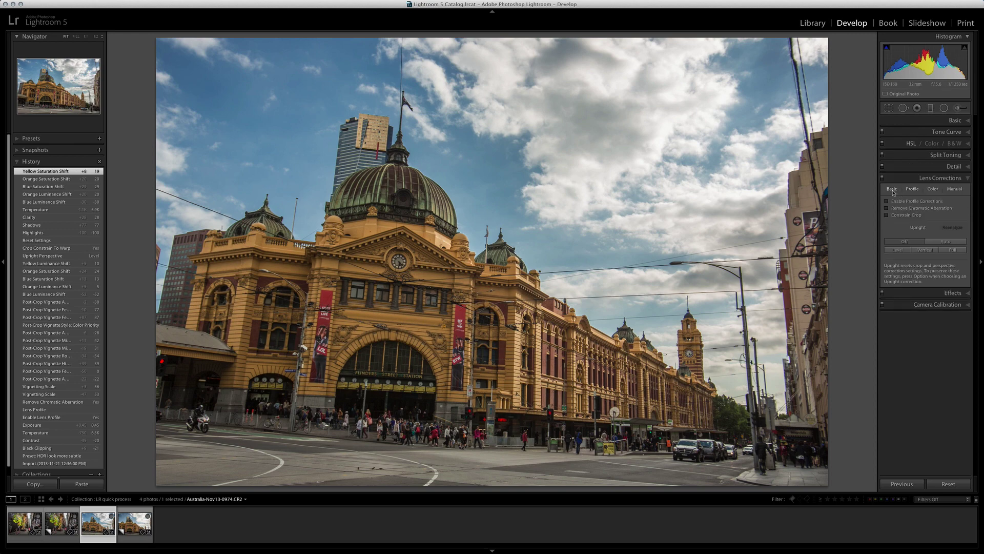
{"action": "left_click", "coordinate": [886, 201]}
{"action": "left_click", "coordinate": [887, 208]}
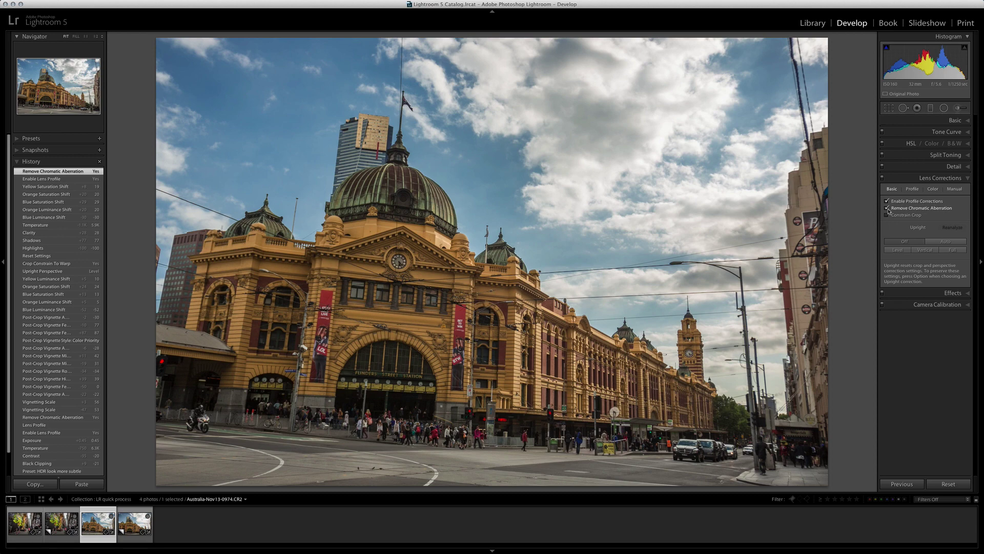
Step: Choose the Tamron lens profile with a Vignetting amount of 75, and apply the Level Upright perspective correction
{"action": "left_click", "coordinate": [913, 189]}
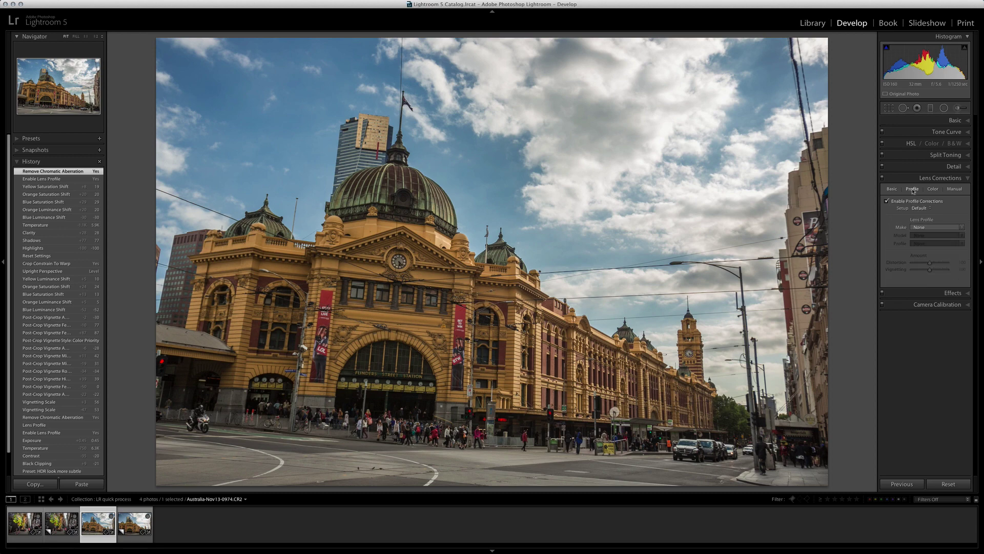
{"action": "left_click", "coordinate": [933, 227]}
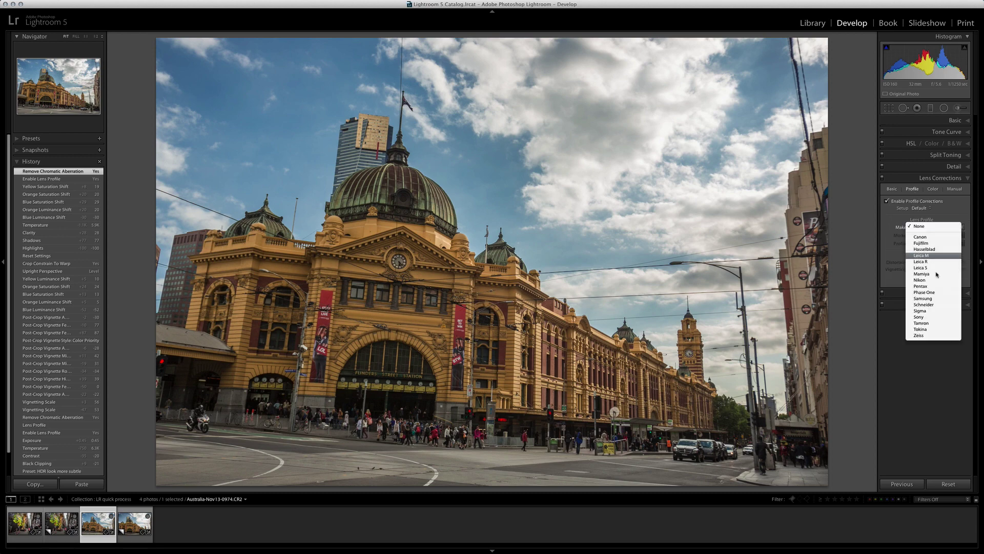
{"action": "left_click", "coordinate": [930, 324]}
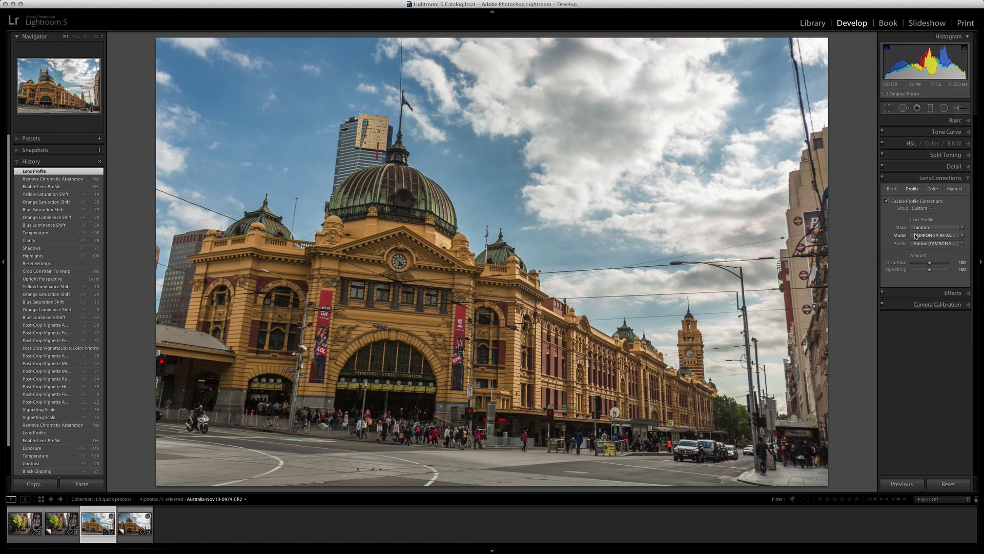
{"action": "left_click_drag", "start_coordinate": [929, 269], "coordinate": [926, 272]}
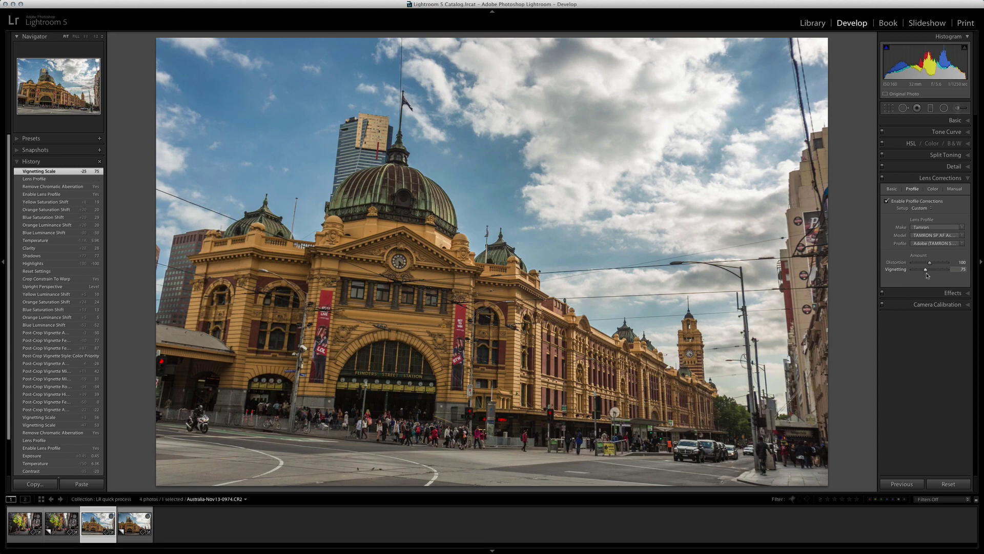
{"action": "left_click", "coordinate": [892, 189]}
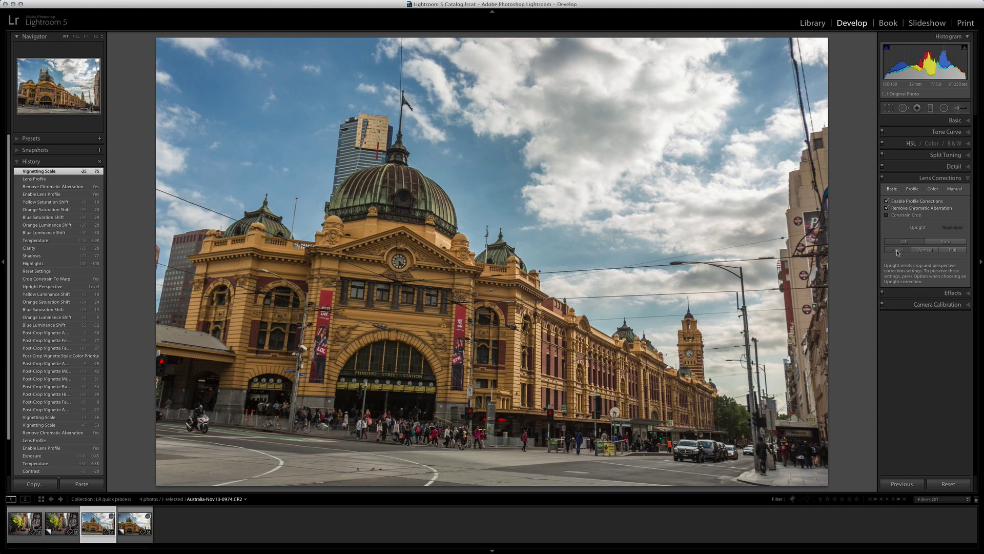
{"action": "left_click", "coordinate": [897, 251]}
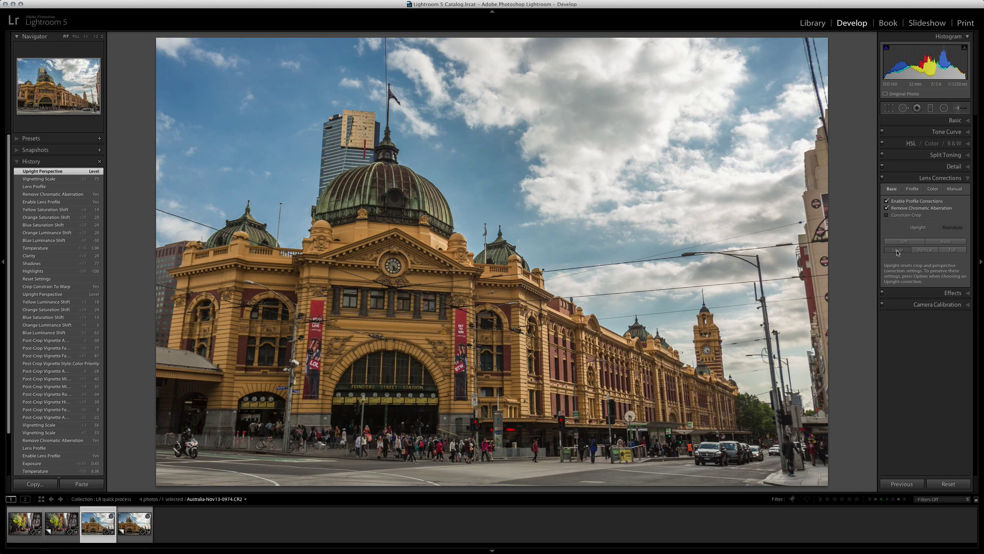
Step: Add a graduated filter rising from the street foreground, with Exposure about -1 and Highlights about -62, and position it low over the road
{"action": "key", "text": "m"}
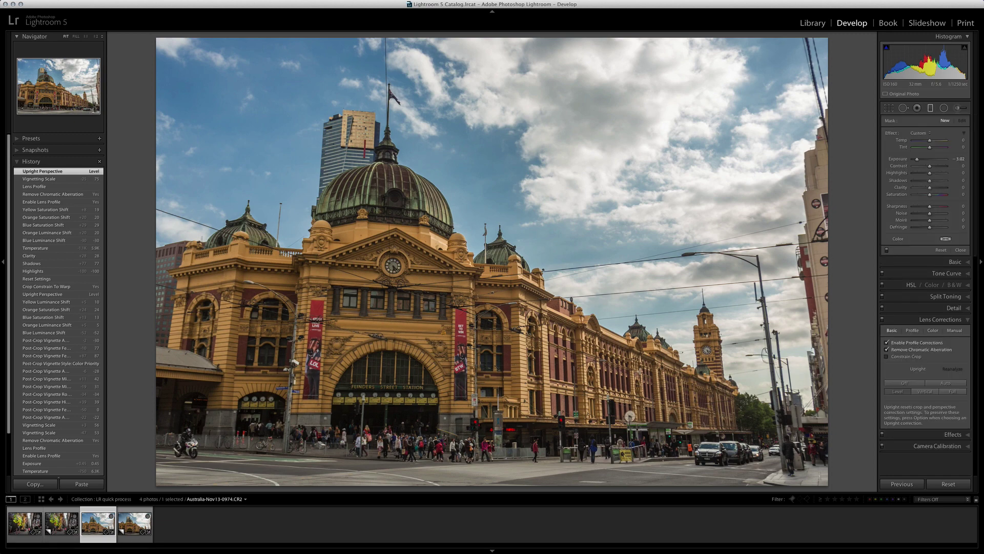
{"action": "left_click_drag", "start_coordinate": [531, 482], "coordinate": [531, 409]}
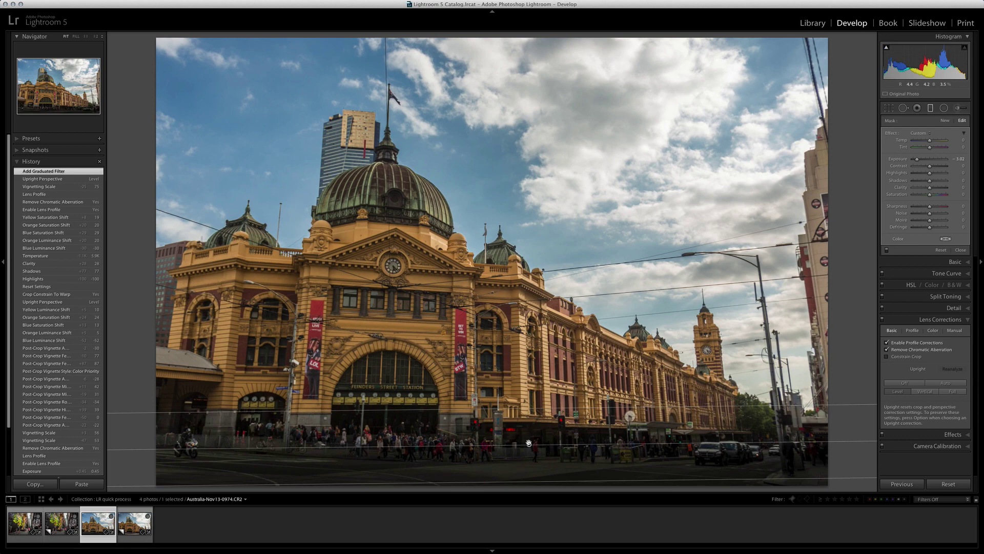
{"action": "mouse_move", "coordinate": [529, 443]}
{"action": "left_mouse_down"}
{"action": "mouse_move", "coordinate": [527, 458]}
{"action": "mouse_move", "coordinate": [527, 424]}
{"action": "mouse_move", "coordinate": [525, 460]}
{"action": "left_mouse_up"}
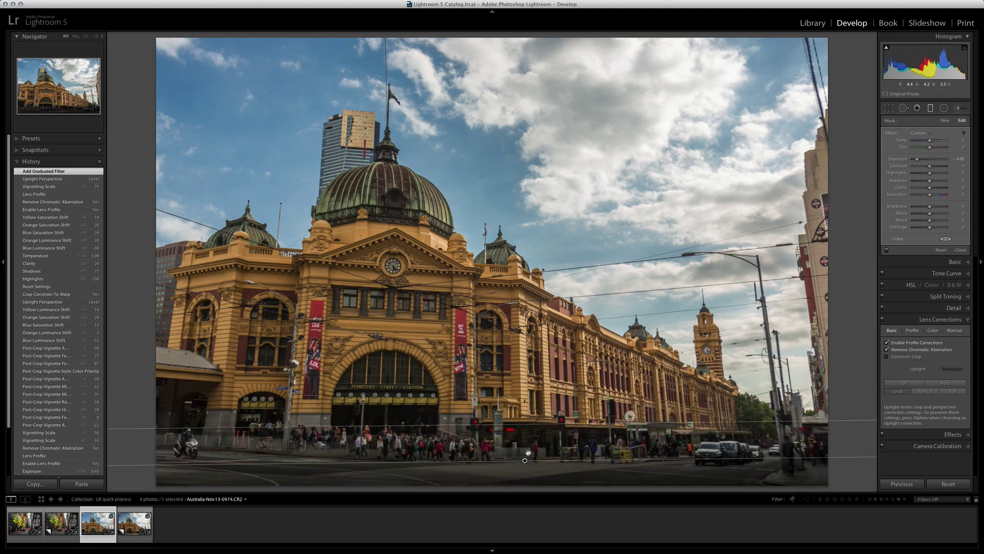
{"action": "left_click", "coordinate": [925, 160]}
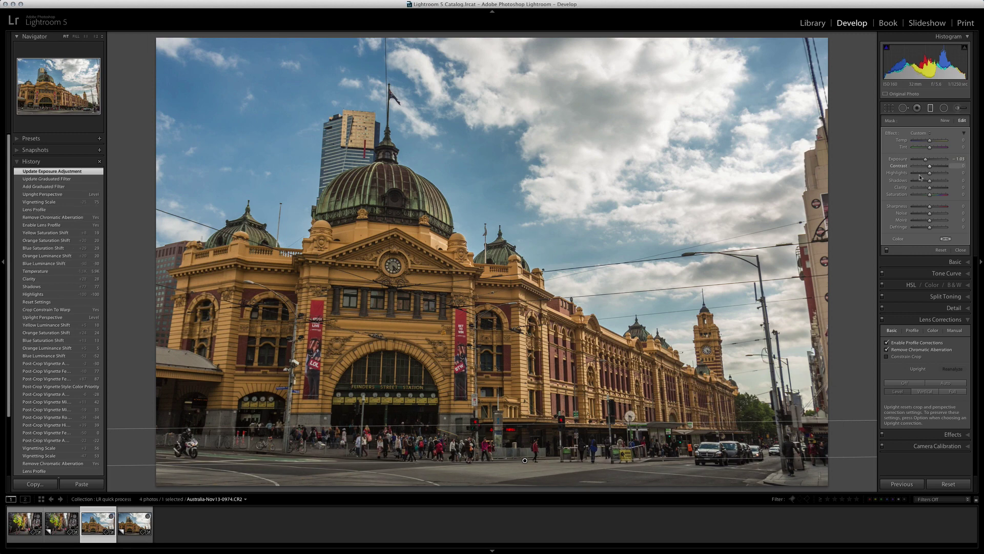
{"action": "left_click", "coordinate": [920, 173]}
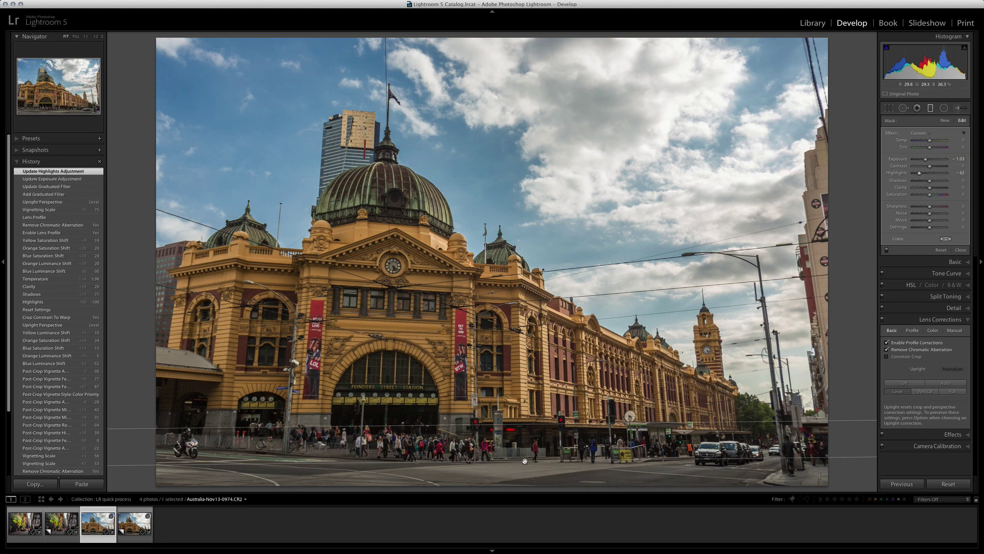
{"action": "left_click_drag", "start_coordinate": [525, 460], "coordinate": [524, 468]}
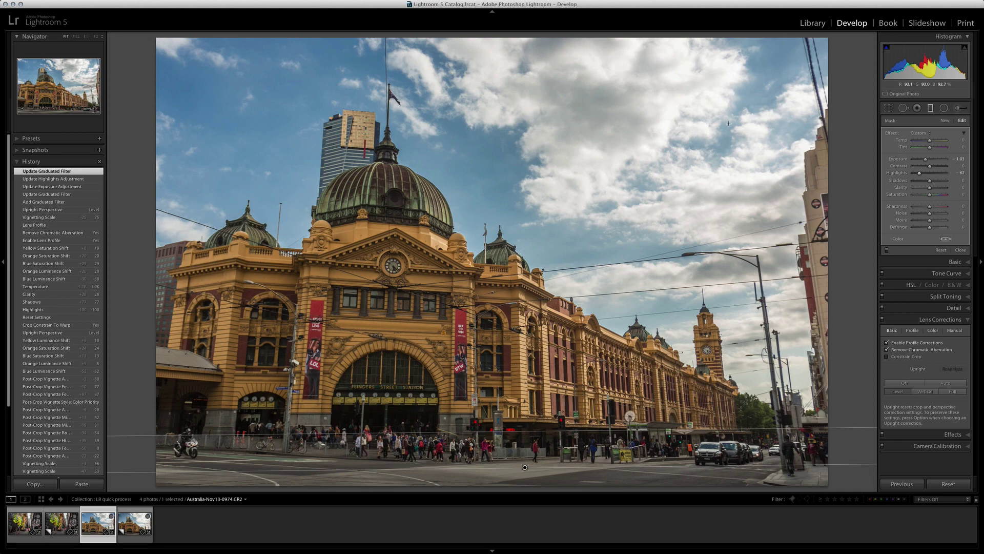
Step: Add a diagonal graduated filter over the bright clouds at the photo's upper right, with Exposure -0.30 and Highlights -100, and fine-tune its position
{"action": "left_click_drag", "start_coordinate": [740, 115], "coordinate": [781, 230]}
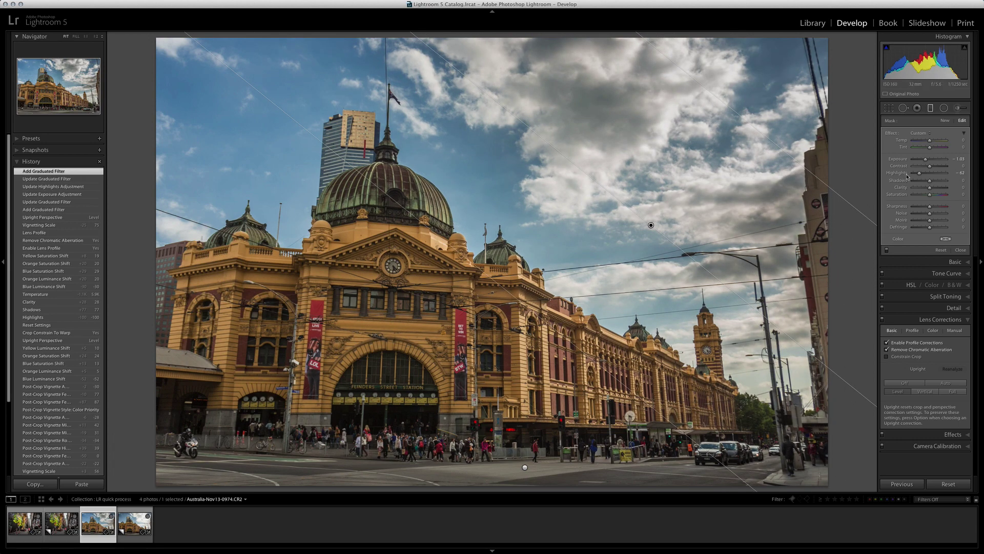
{"action": "left_click_drag", "start_coordinate": [920, 161], "coordinate": [901, 173]}
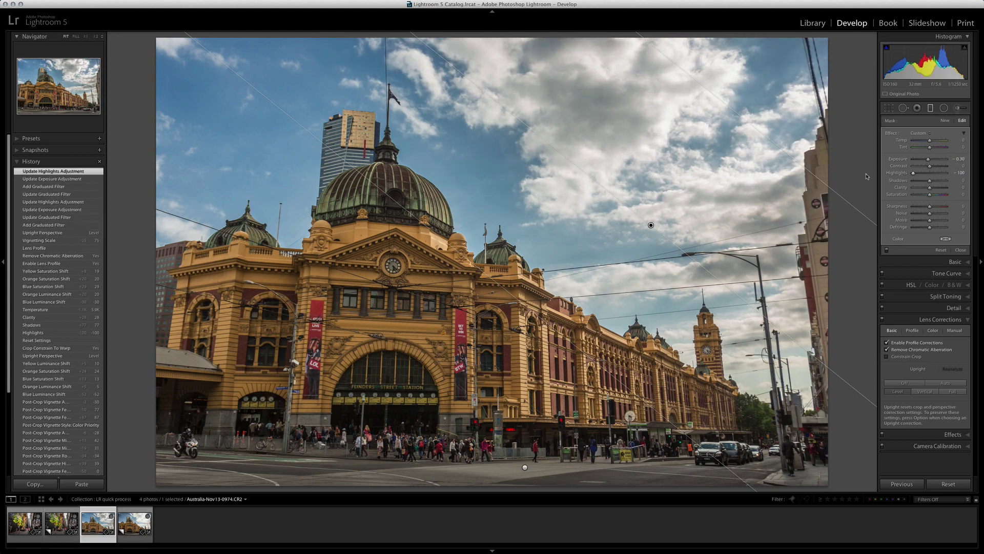
{"action": "left_click_drag", "start_coordinate": [651, 225], "coordinate": [635, 234]}
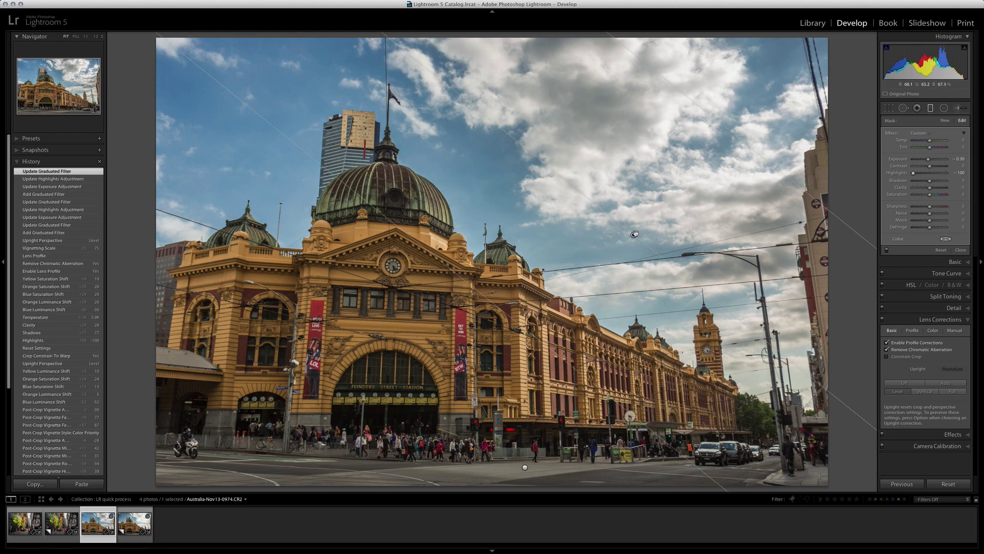
{"action": "key", "text": "m"}
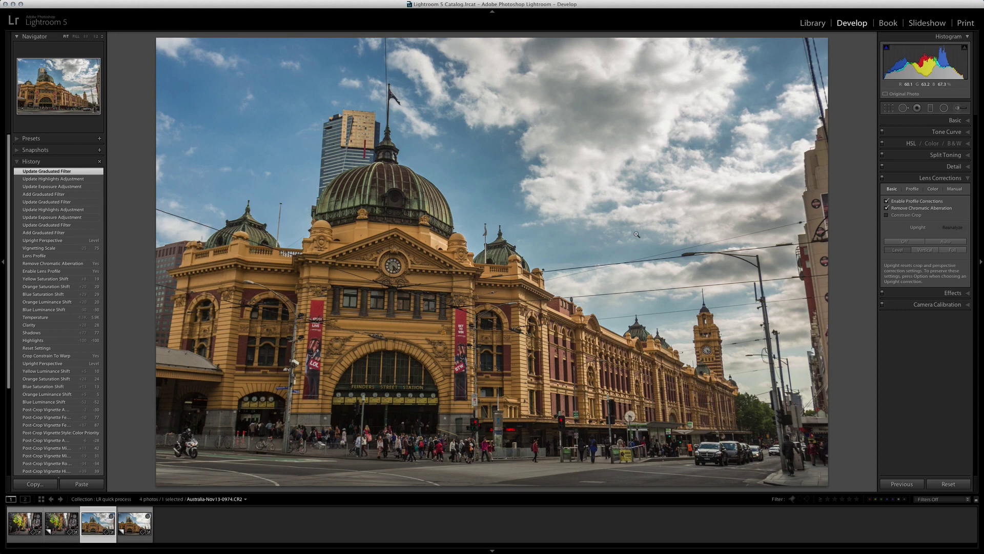
Step: Compare the edited station photo with its original state and with the neighbouring virtual copy
{"action": "key", "text": "backslash"}
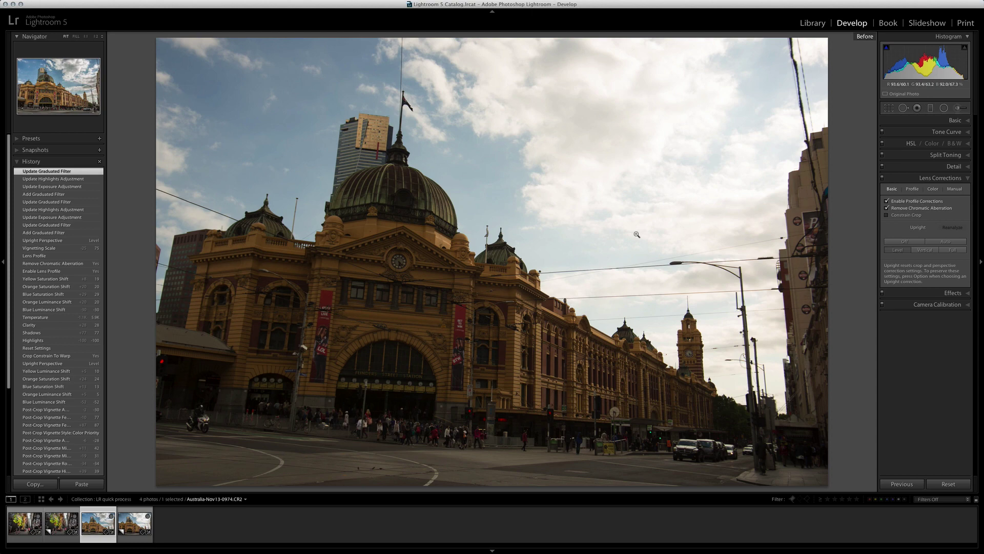
{"action": "key", "text": "backslash"}
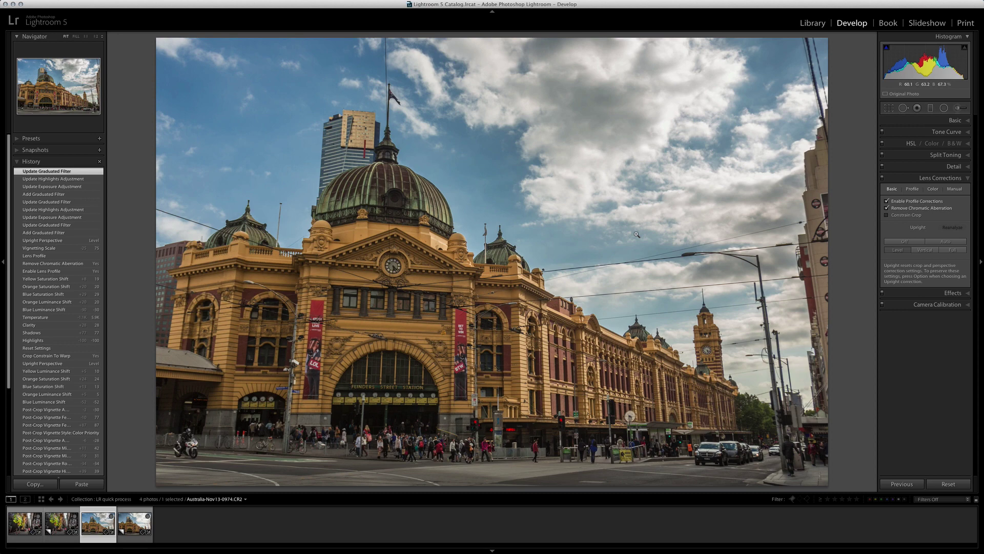
{"action": "key", "text": "Right"}
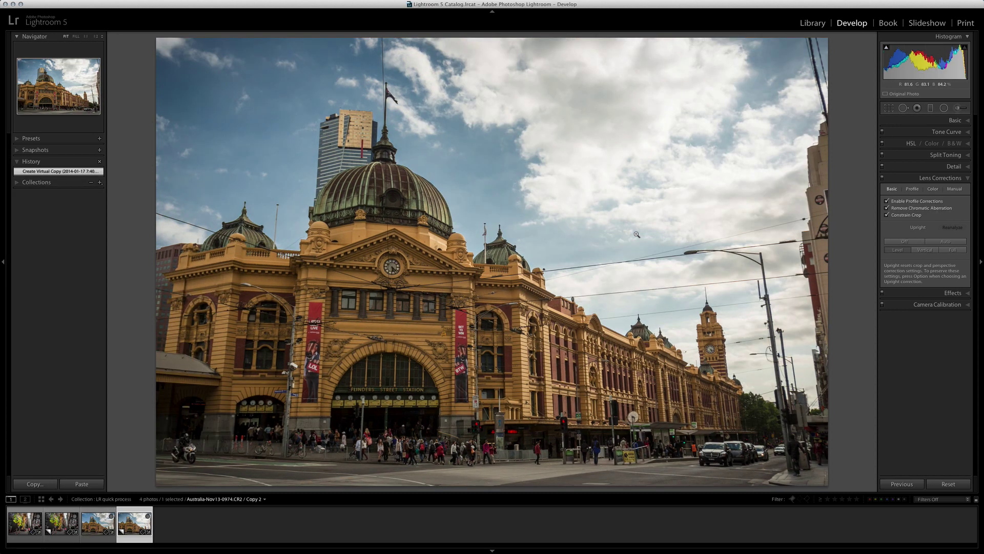
{"action": "key", "text": "Left"}
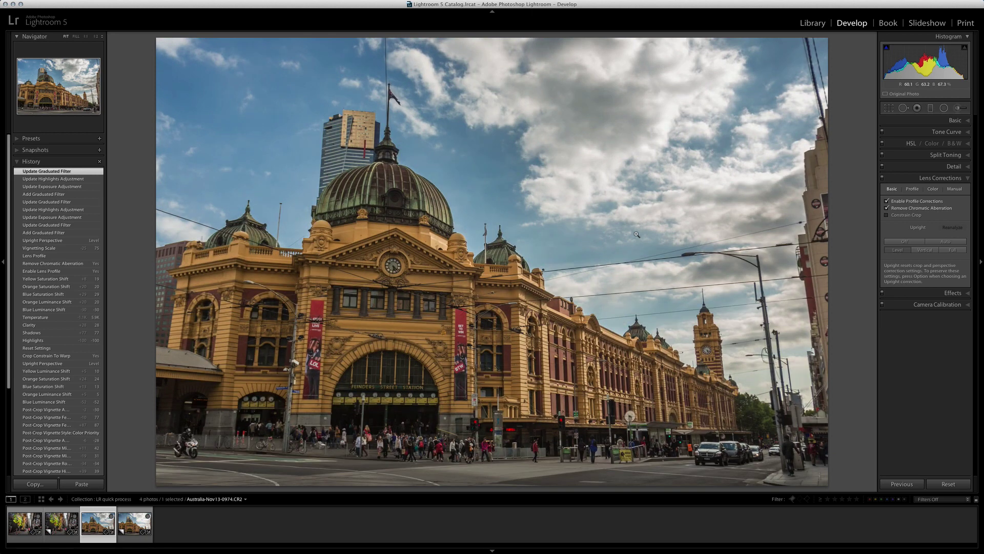